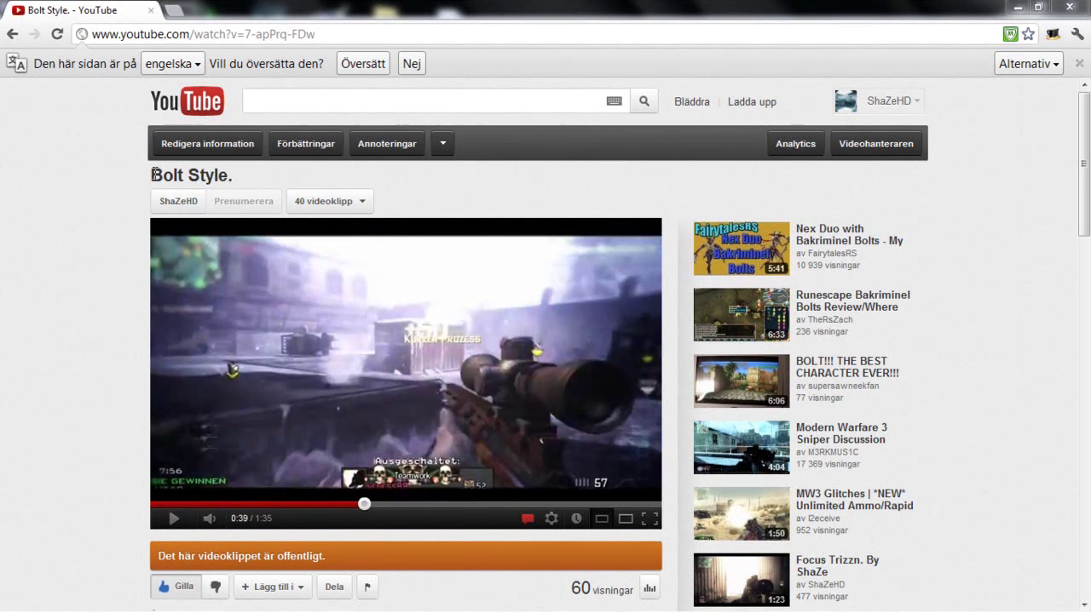
Step: Highlight the Bolt Style title, then play, pause and rewind to just before the sniper shot
{"action": "mouse_move", "coordinate": [145, 167]}
{"action": "left_mouse_down"}
{"action": "mouse_move", "coordinate": [223, 206]}
{"action": "mouse_move", "coordinate": [235, 175]}
{"action": "left_mouse_up"}
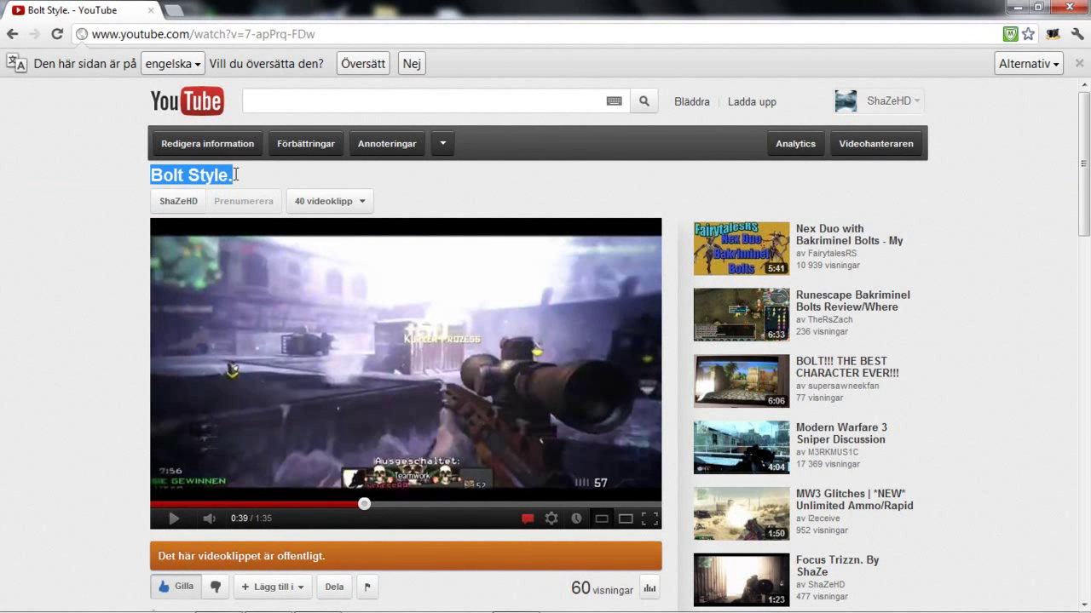
{"action": "left_click", "coordinate": [235, 178]}
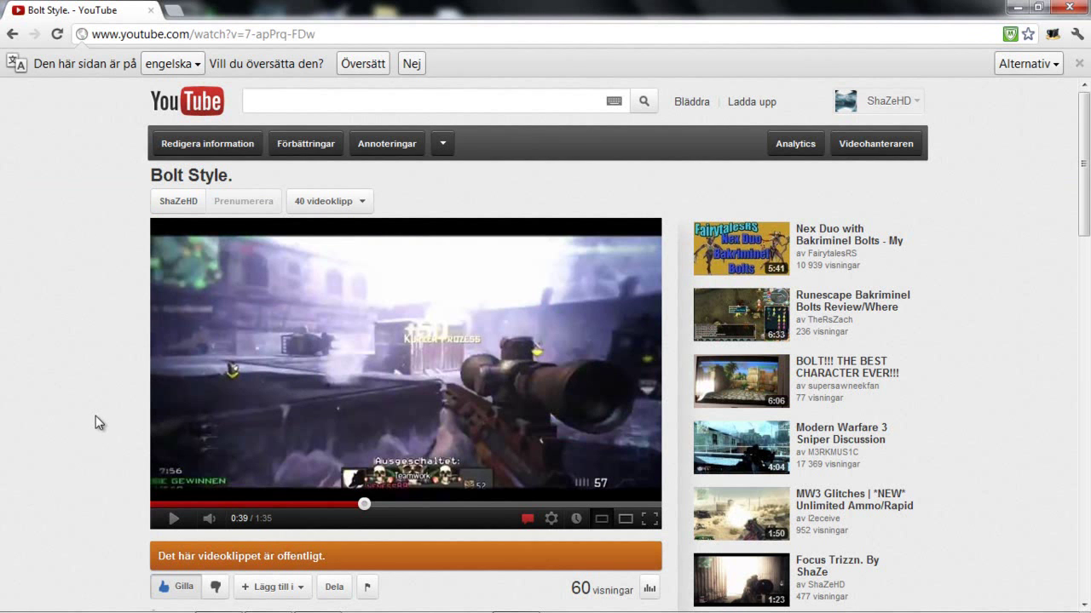
{"action": "left_click", "coordinate": [171, 518]}
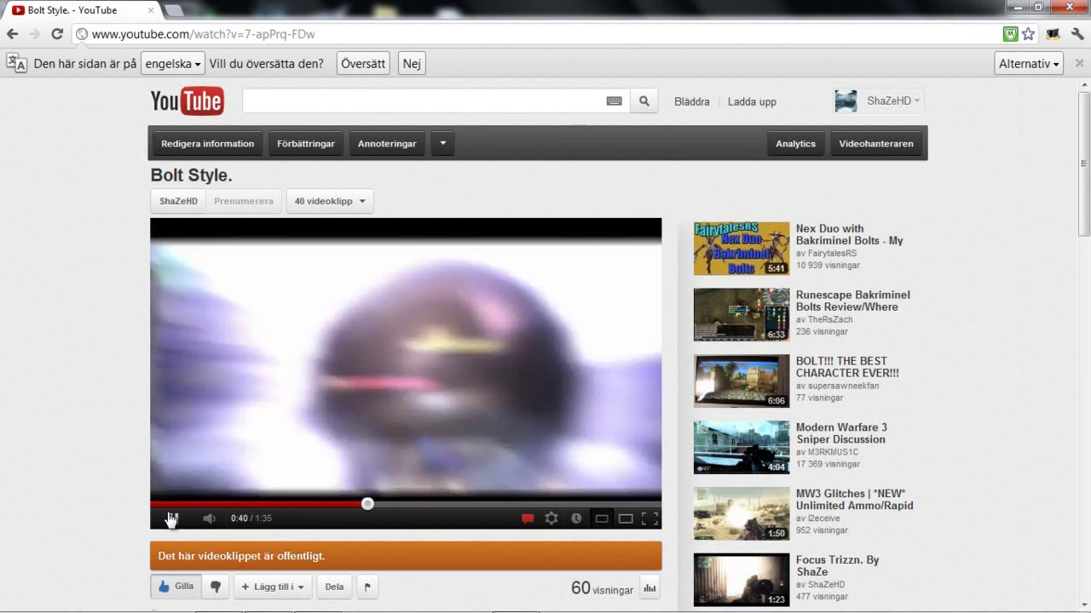
{"action": "left_click", "coordinate": [172, 518]}
{"action": "mouse_move", "coordinate": [367, 503]}
{"action": "left_mouse_down"}
{"action": "mouse_move", "coordinate": [354, 508]}
{"action": "mouse_move", "coordinate": [369, 508]}
{"action": "left_mouse_up"}
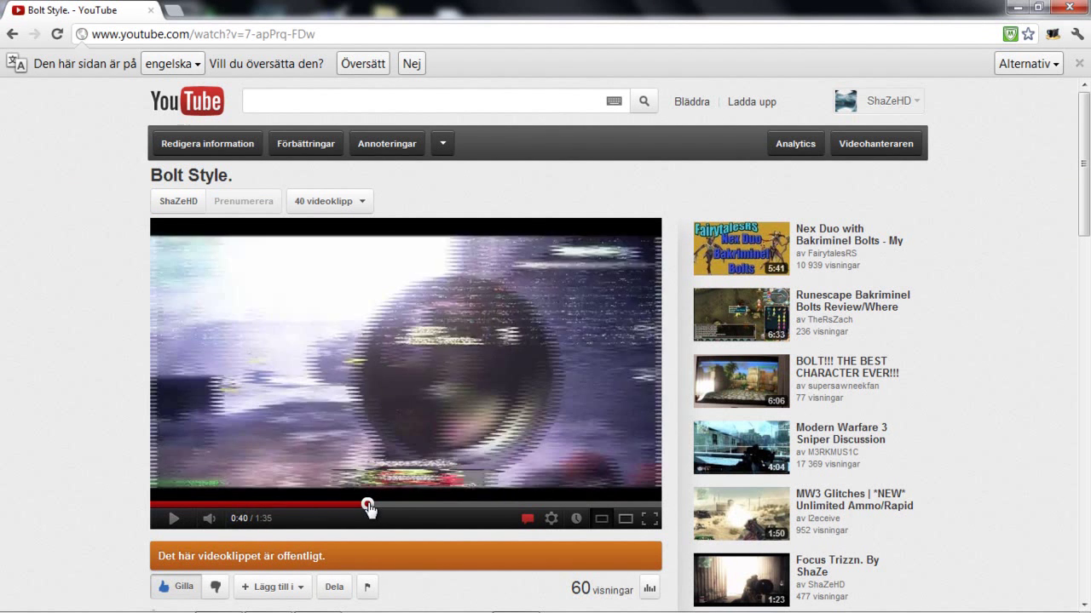
{"action": "left_click", "coordinate": [177, 518]}
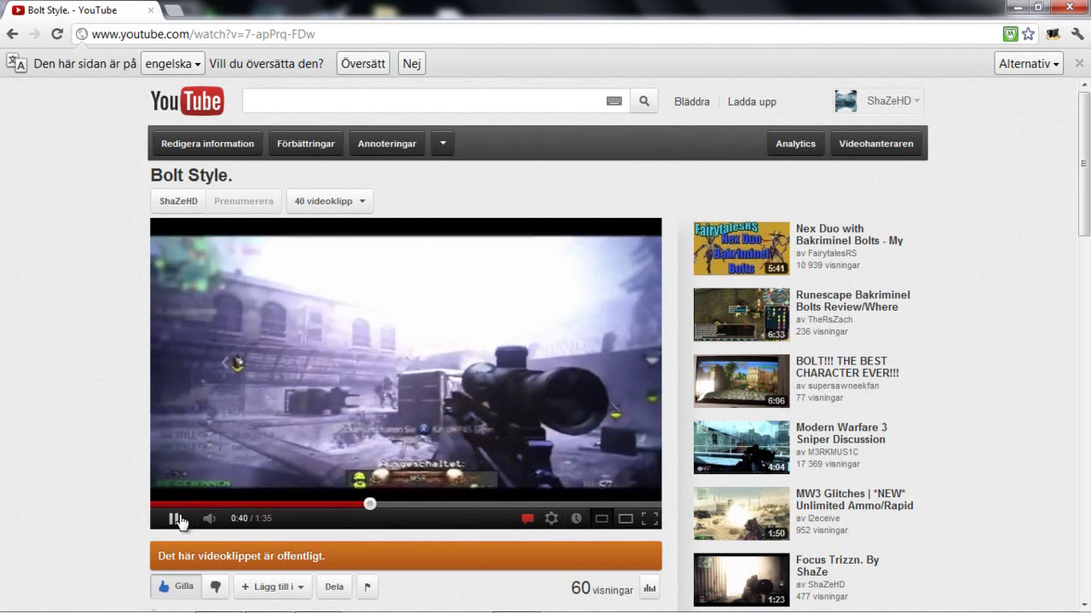
{"action": "left_click", "coordinate": [176, 518]}
Step: Replay the sniper shot from about 0:39, pausing again at 0:41
{"action": "left_click", "coordinate": [359, 508]}
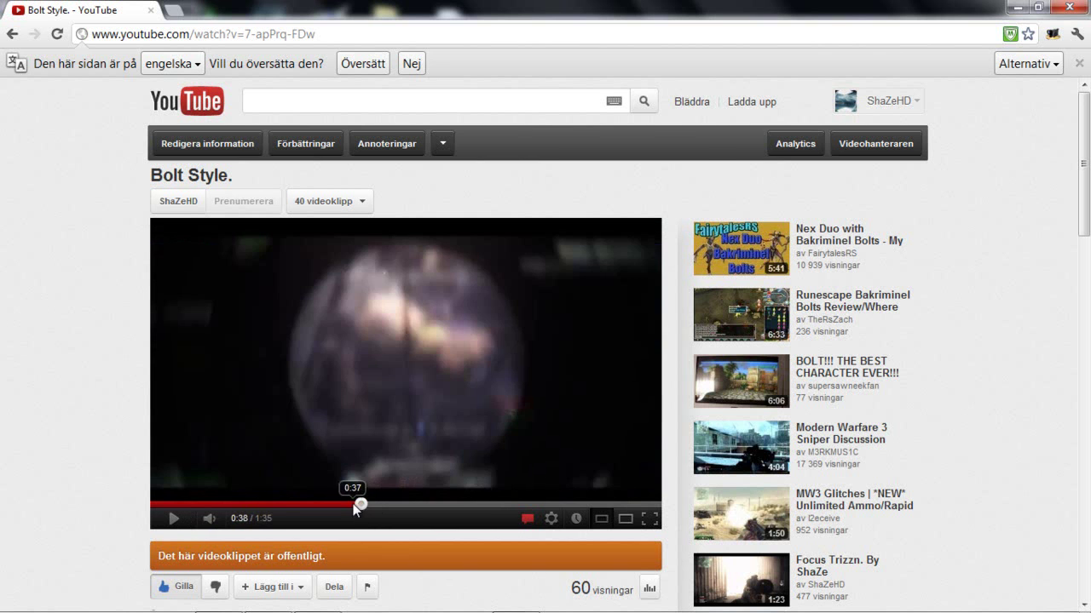
{"action": "left_click", "coordinate": [175, 521]}
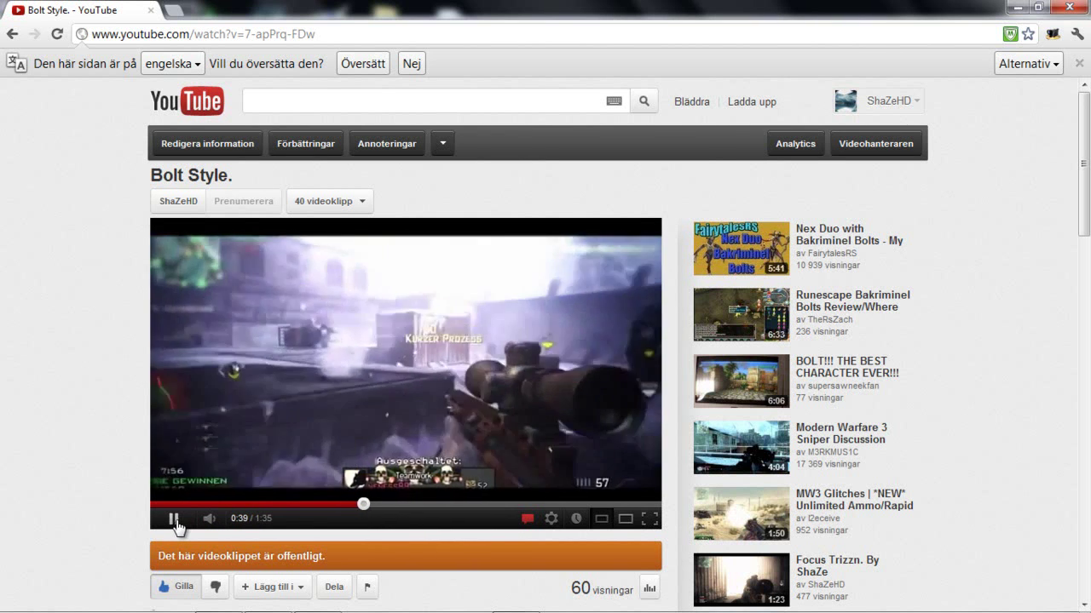
{"action": "left_click", "coordinate": [176, 522]}
{"action": "left_click", "coordinate": [174, 521]}
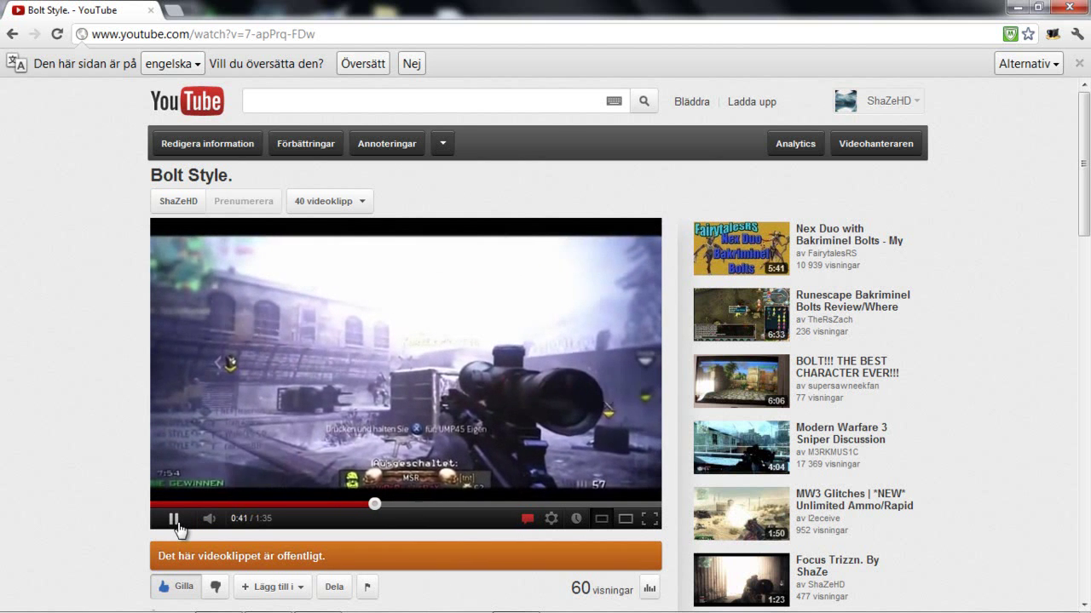
{"action": "left_click", "coordinate": [175, 521]}
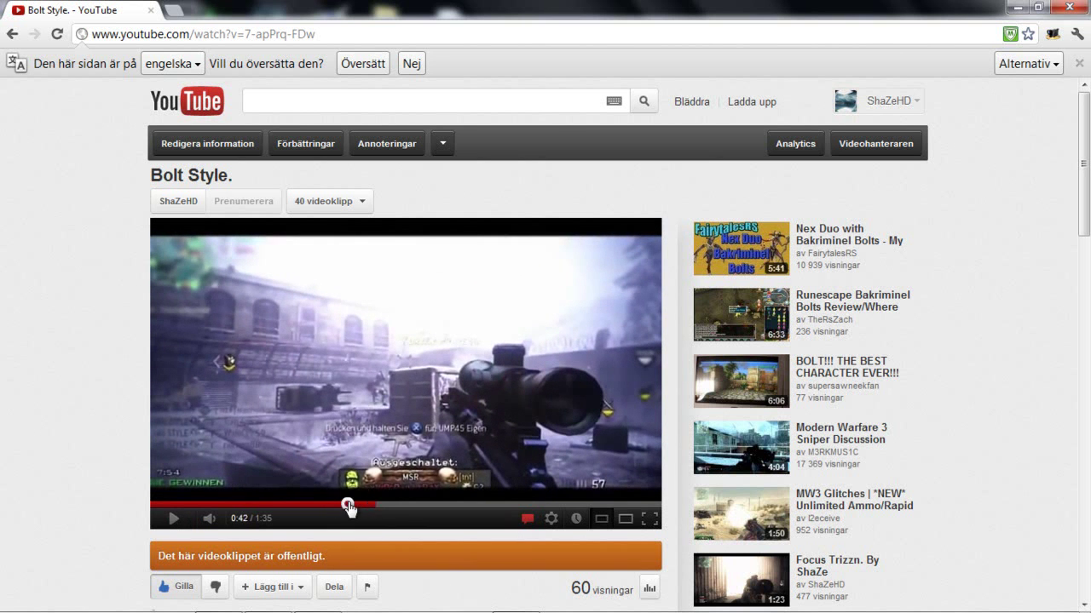
Step: Replay the shot from 0:38 to 0:41, then open the ShaZeHD account menu
{"action": "left_click_drag", "start_coordinate": [349, 509], "coordinate": [349, 506]}
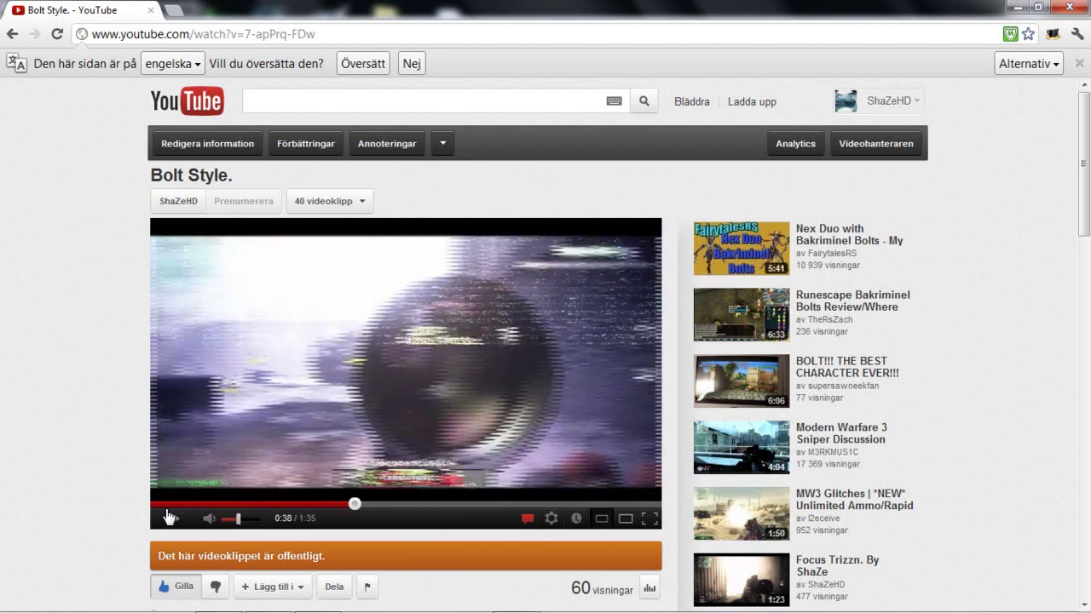
{"action": "left_click", "coordinate": [168, 517]}
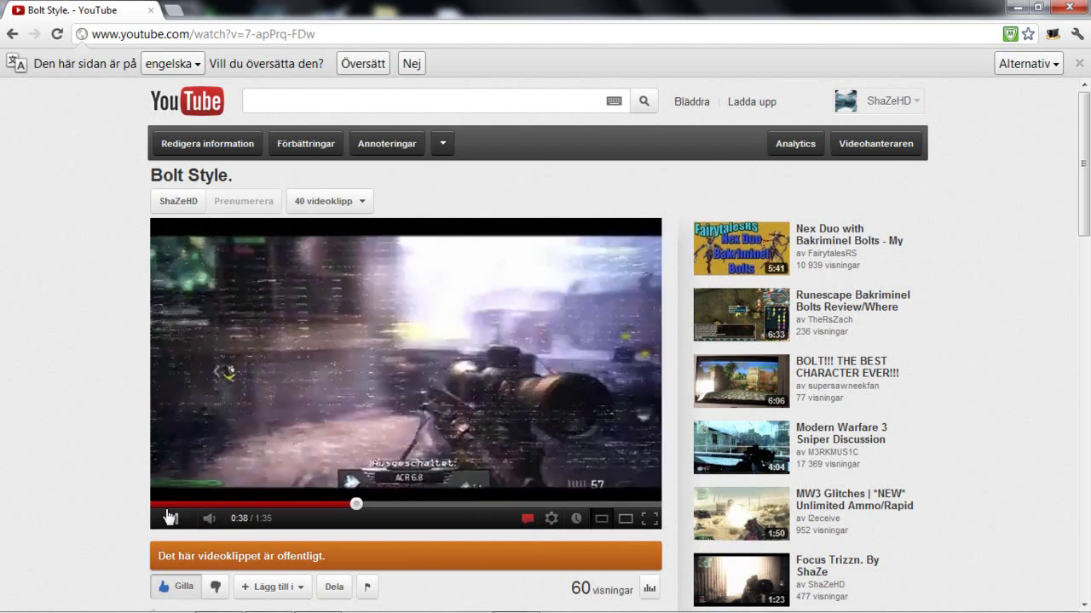
{"action": "left_click", "coordinate": [169, 517]}
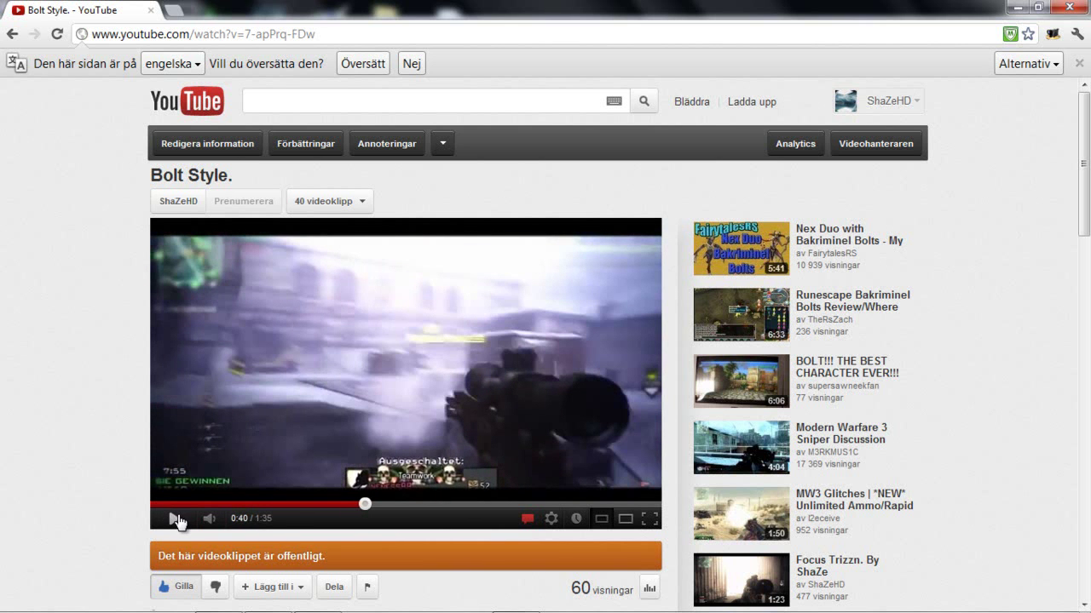
{"action": "left_click", "coordinate": [177, 517]}
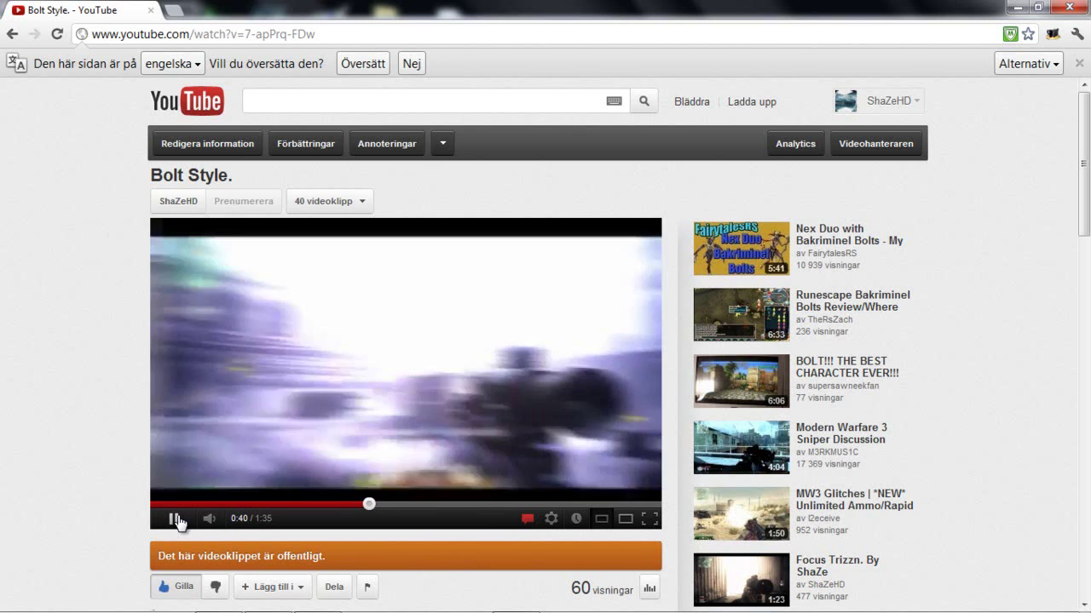
{"action": "left_click", "coordinate": [575, 439]}
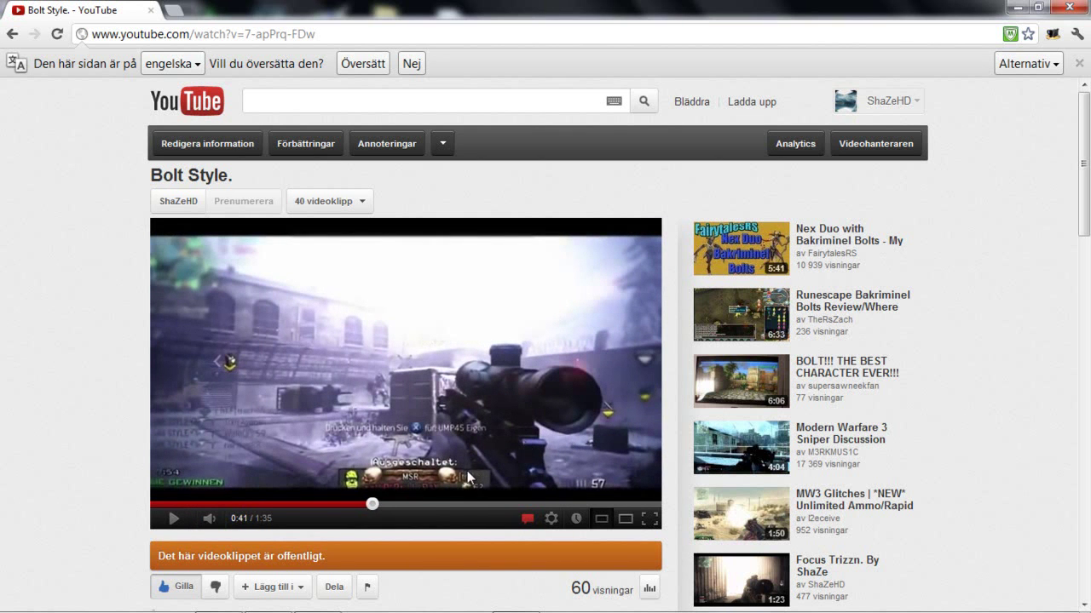
{"action": "left_click", "coordinate": [886, 101]}
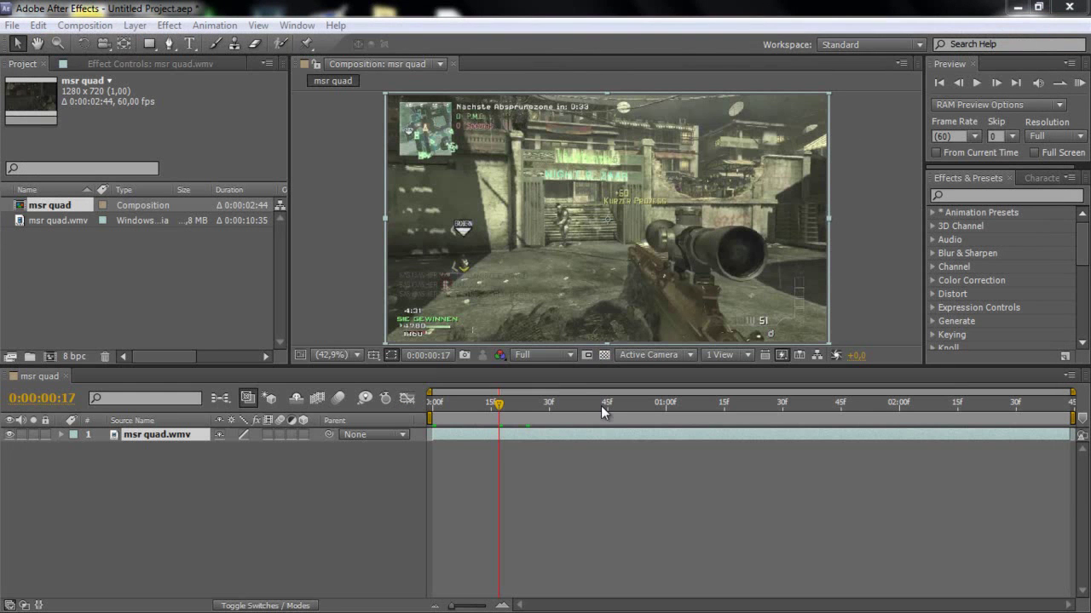
Step: Return to the clip's first frames and create a new adjustment layer
{"action": "mouse_move", "coordinate": [546, 426]}
{"action": "left_mouse_down"}
{"action": "mouse_move", "coordinate": [440, 422]}
{"action": "mouse_move", "coordinate": [980, 413]}
{"action": "mouse_move", "coordinate": [458, 437]}
{"action": "left_mouse_up"}
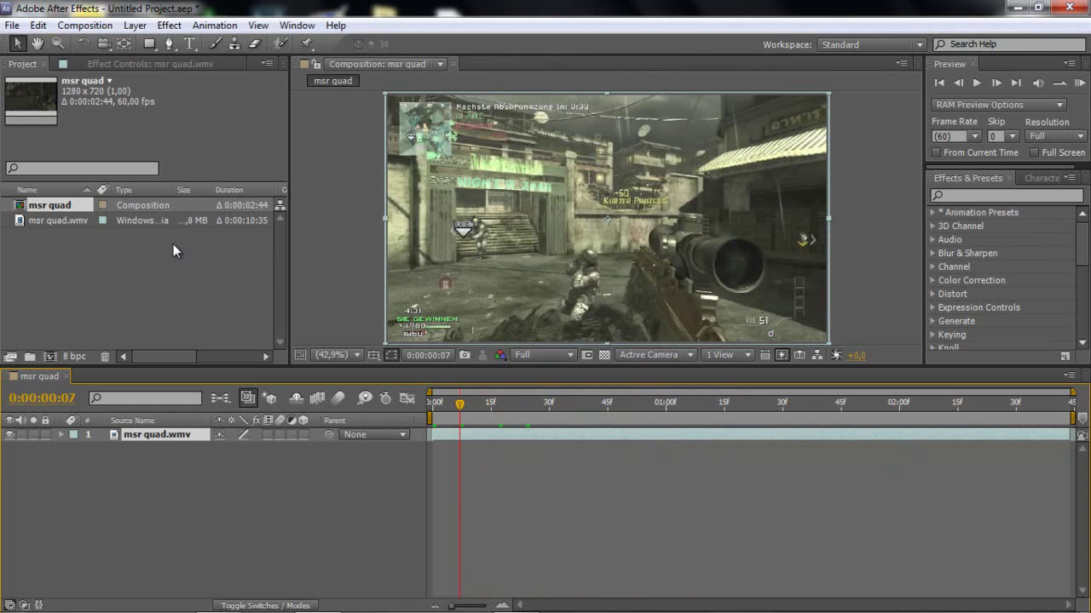
{"action": "left_click", "coordinate": [135, 24]}
{"action": "mouse_move", "coordinate": [156, 44]}
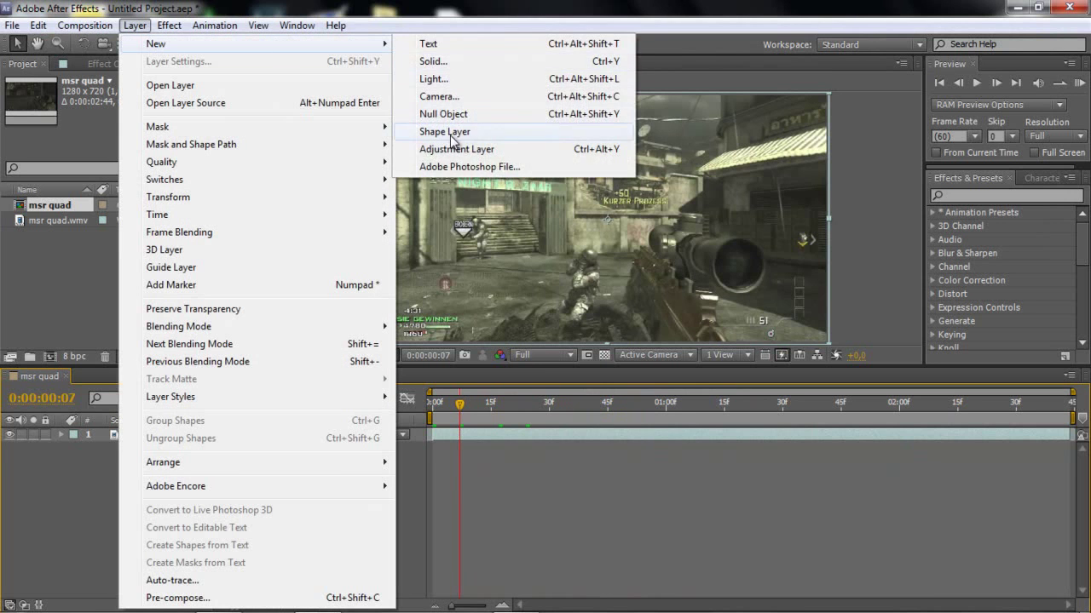
{"action": "left_click", "coordinate": [452, 149]}
Step: Search the effects for 'looks' and apply Magic Bullet Looks to Adjustment Layer 1
{"action": "left_click", "coordinate": [978, 196]}
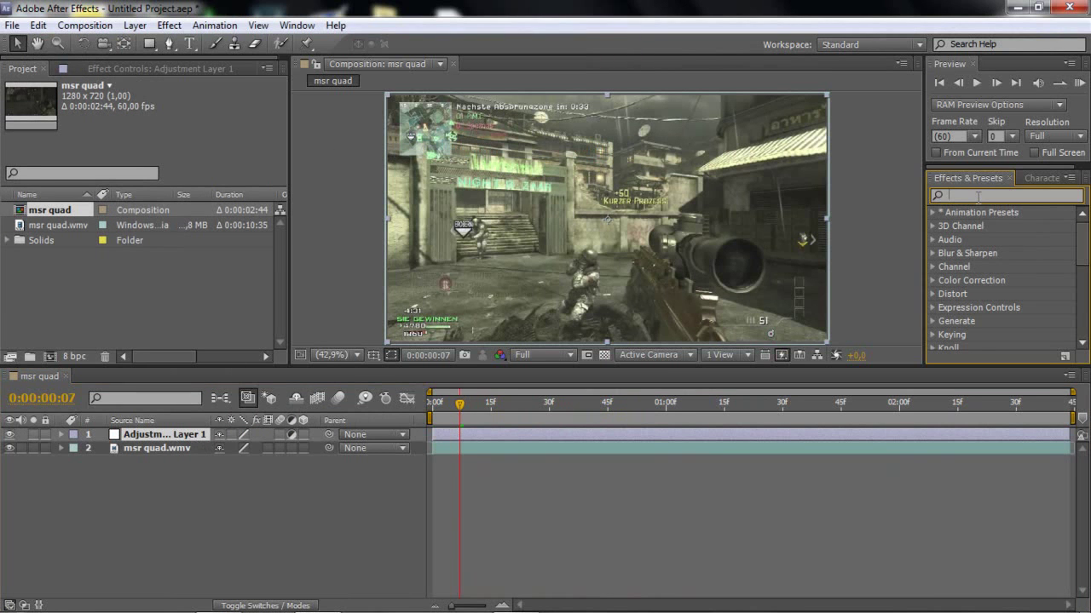
{"action": "type", "text": "looks"}
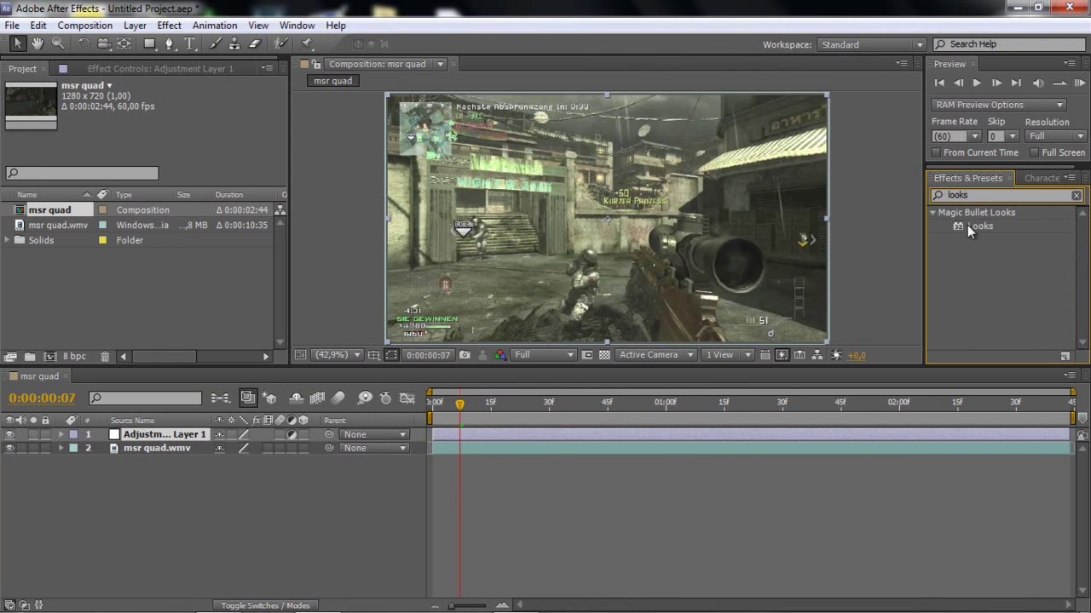
{"action": "left_click_drag", "start_coordinate": [967, 225], "coordinate": [773, 435]}
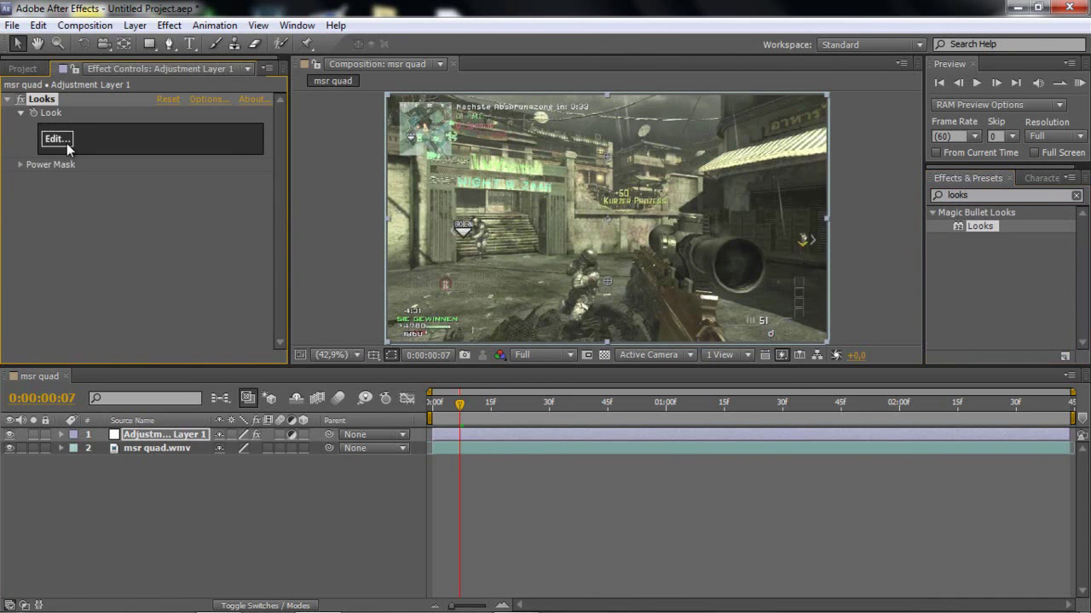
Step: Load the Sammeh1 look, set Spot Exposure to +1.40 stops, and apply it, rechecking once
{"action": "left_click", "coordinate": [67, 146]}
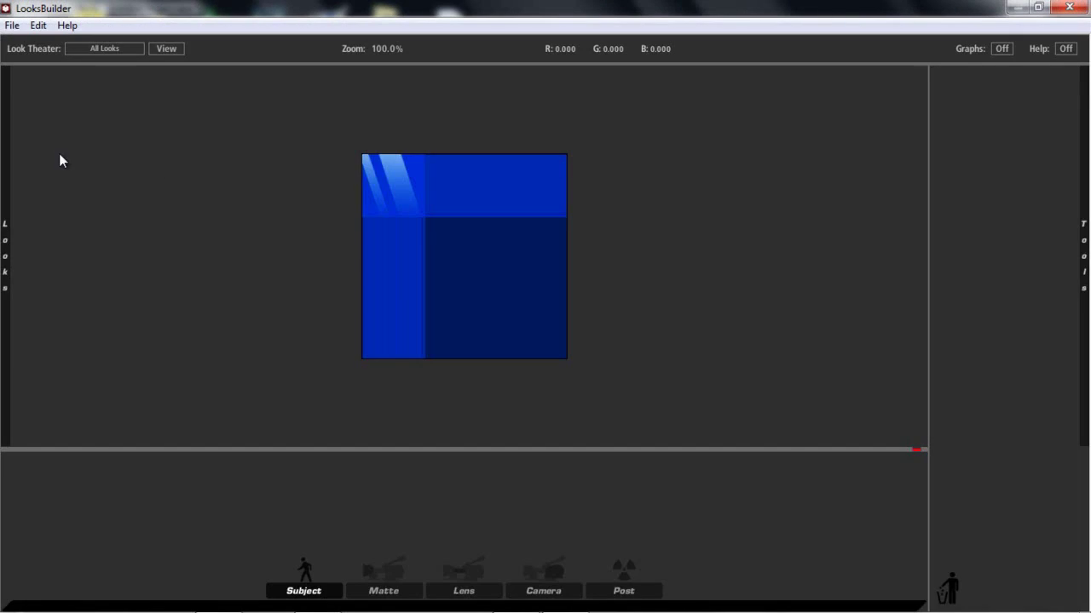
{"action": "left_click", "coordinate": [64, 273]}
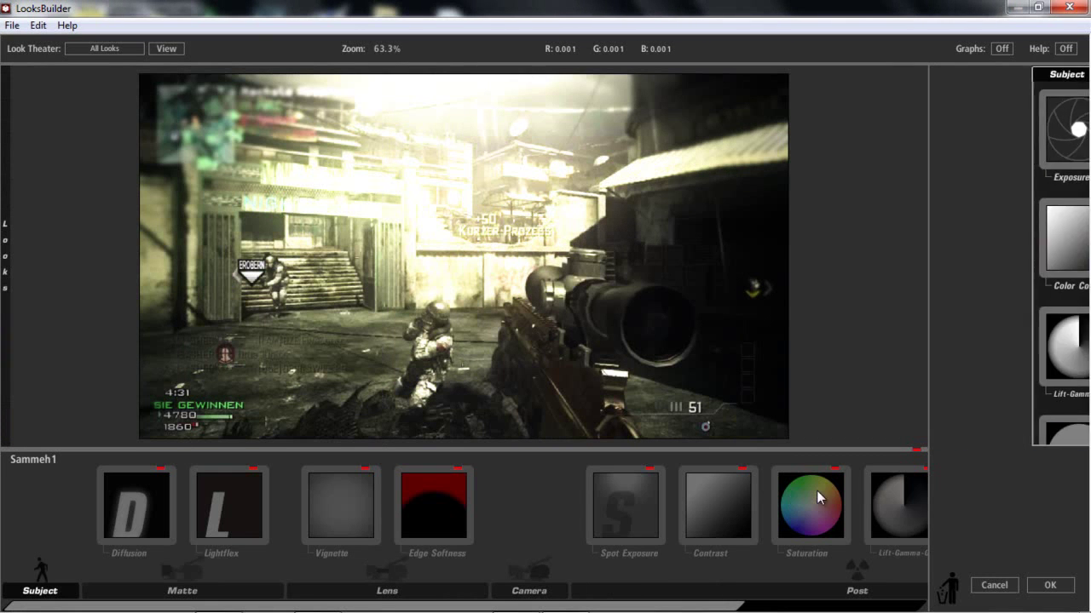
{"action": "left_click", "coordinate": [604, 498]}
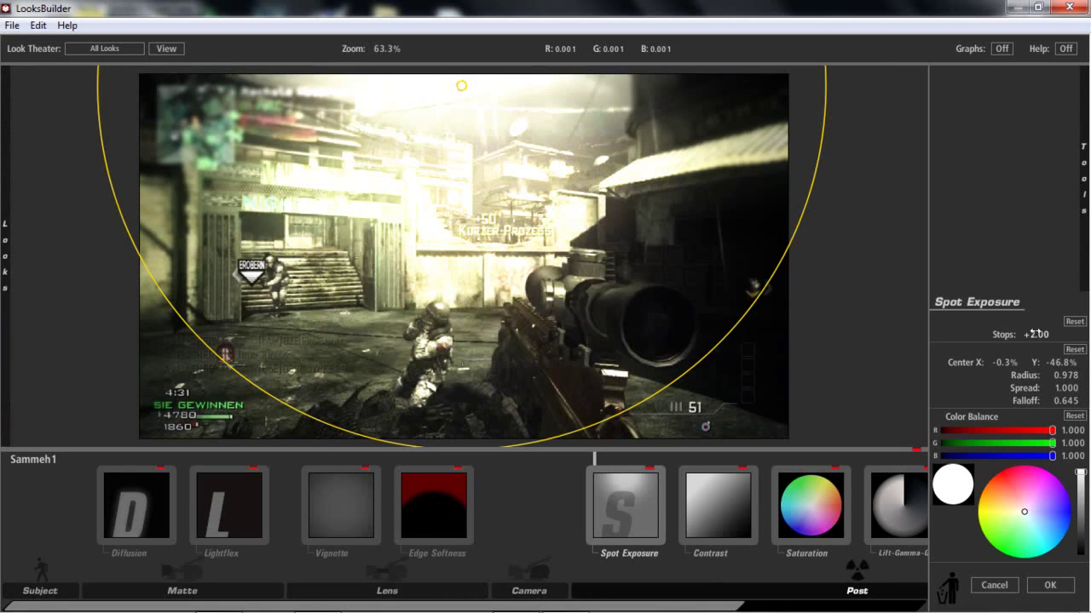
{"action": "left_click_drag", "start_coordinate": [1035, 334], "coordinate": [1031, 334]}
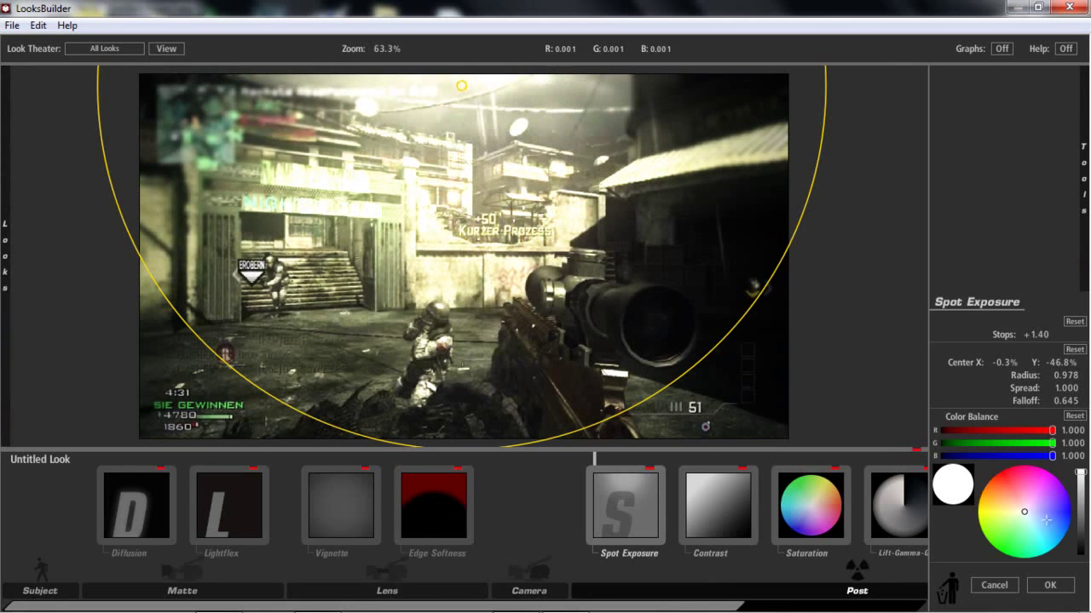
{"action": "left_click", "coordinate": [1050, 585]}
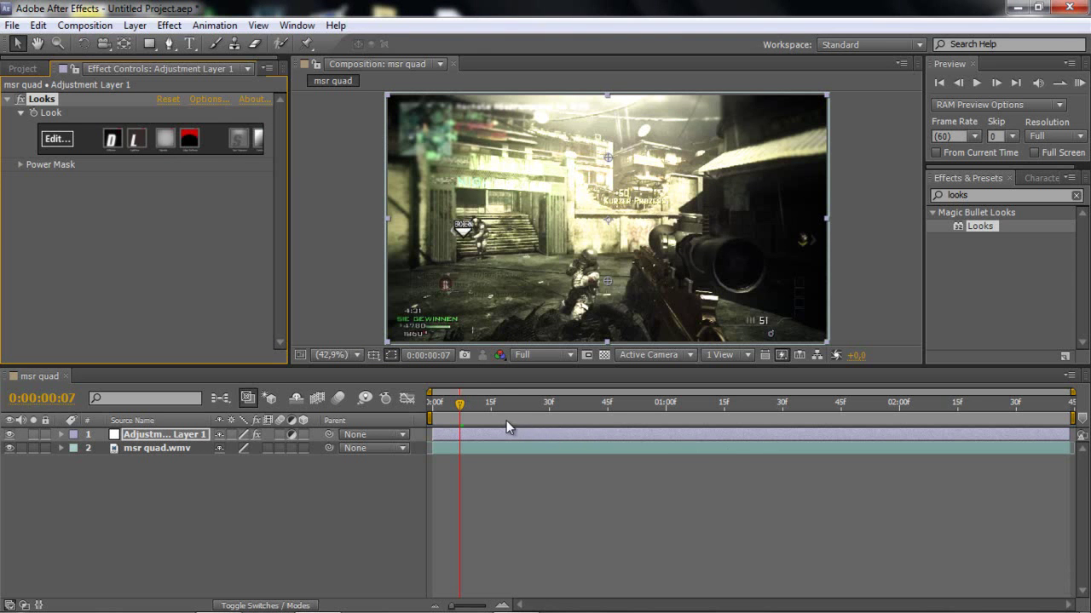
{"action": "left_click", "coordinate": [59, 141]}
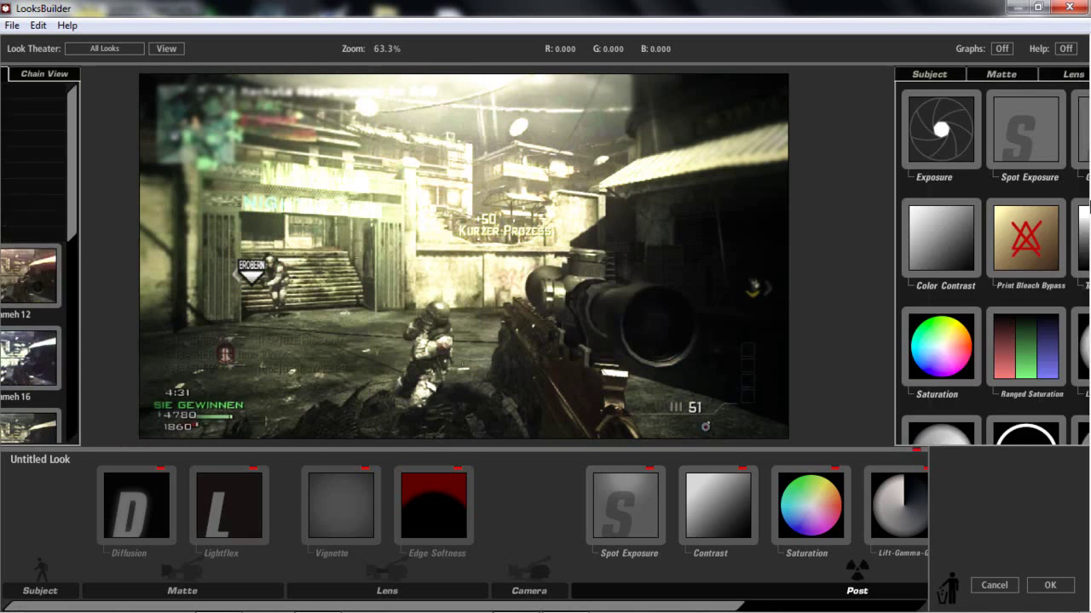
{"action": "left_click", "coordinate": [1050, 587]}
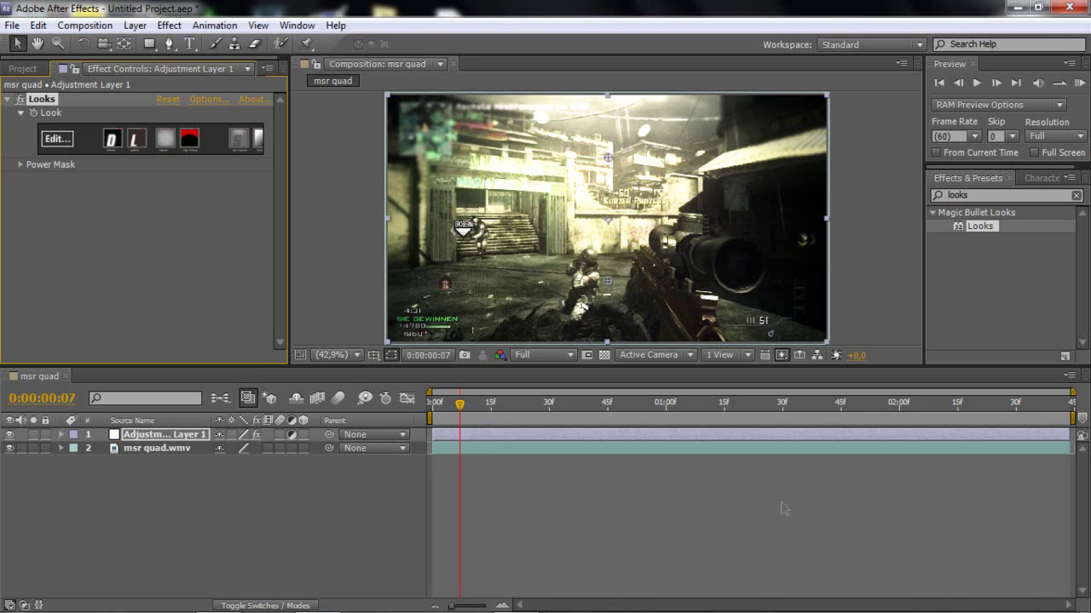
Step: Add a second adjustment layer at the sniper shot and rename the graded layer 'cc'
{"action": "left_click_drag", "start_coordinate": [491, 415], "coordinate": [605, 406]}
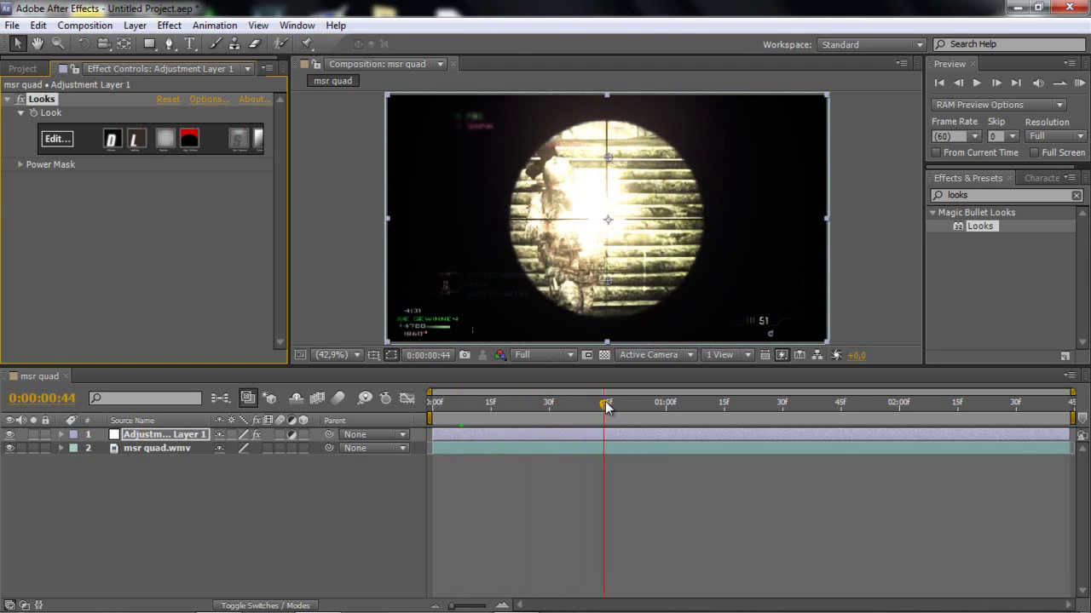
{"action": "left_click", "coordinate": [136, 26]}
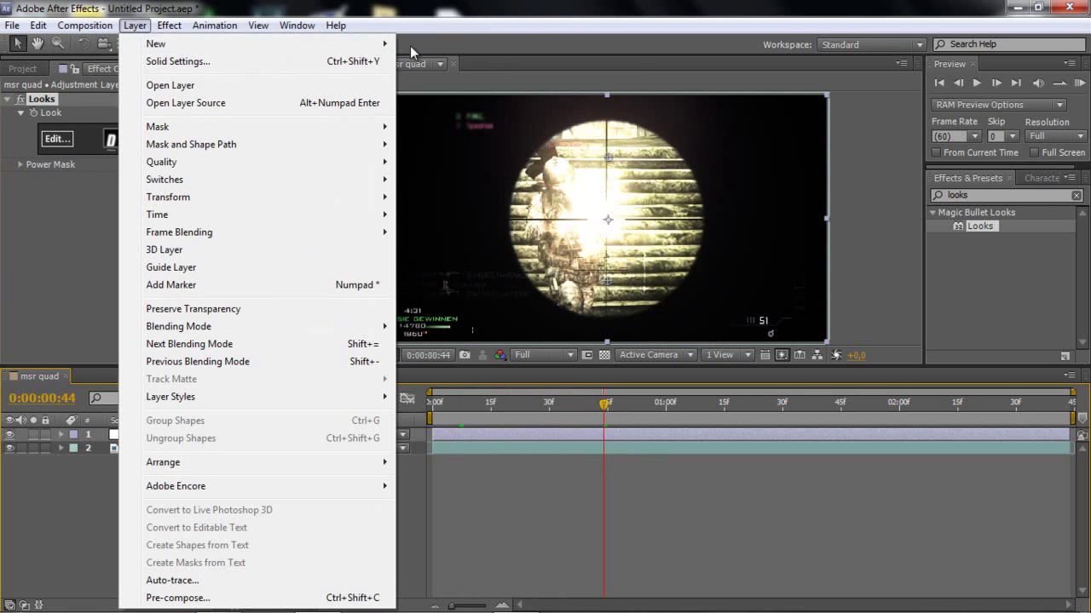
{"action": "mouse_move", "coordinate": [156, 44]}
{"action": "left_click", "coordinate": [450, 149]}
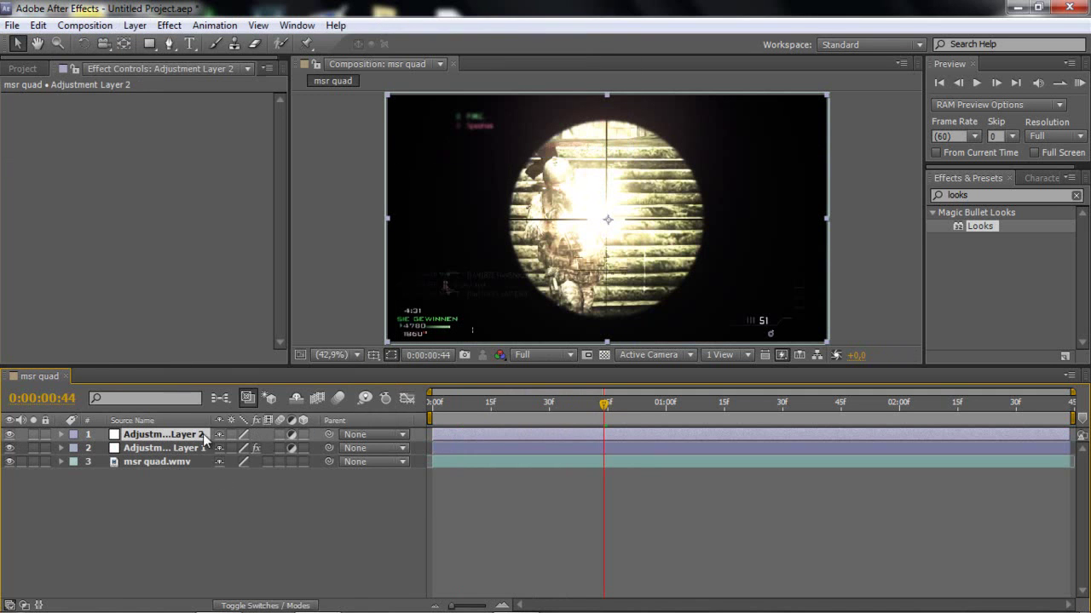
{"action": "right_click", "coordinate": [151, 446]}
{"action": "left_click", "coordinate": [202, 597]}
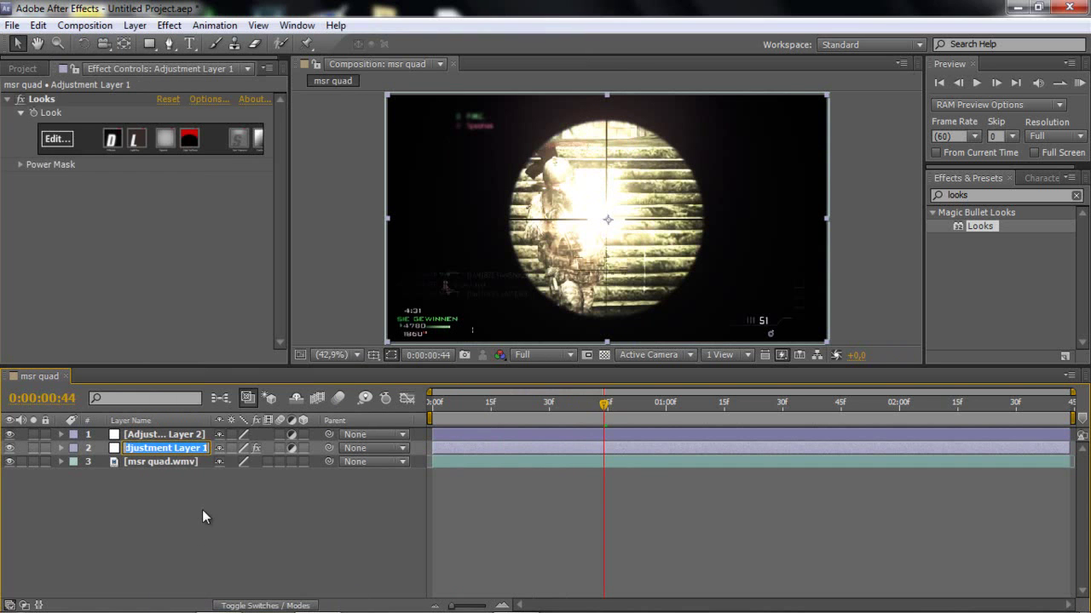
{"action": "type", "text": "cc"}
{"action": "left_click", "coordinate": [147, 432]}
Step: Rename the top adjustment layer 'effects', correcting a typo
{"action": "right_click", "coordinate": [146, 432]}
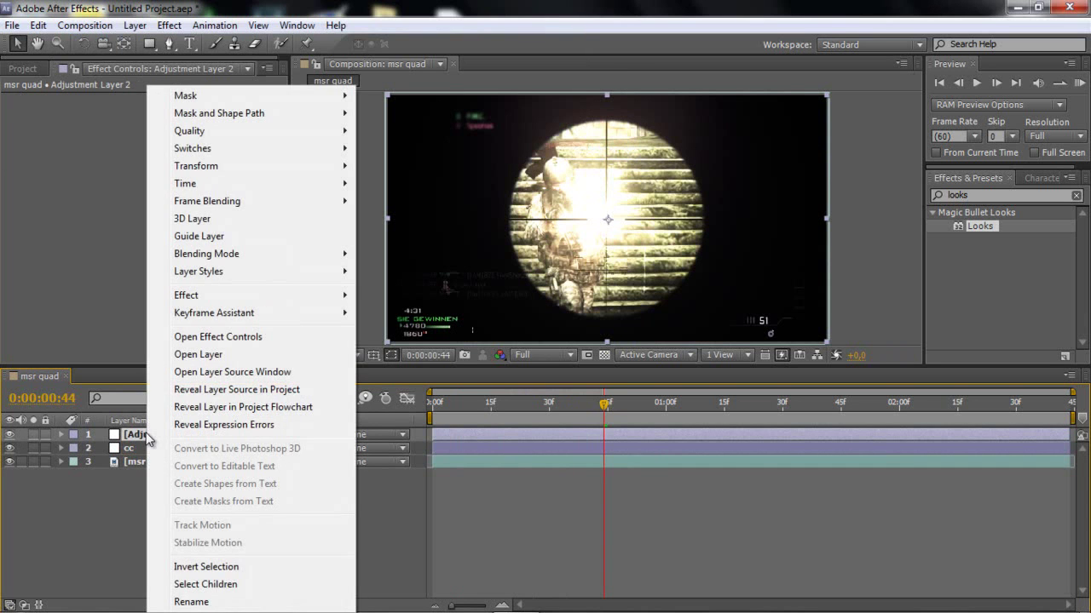
{"action": "left_click", "coordinate": [191, 601]}
{"action": "type", "text": "effe"}
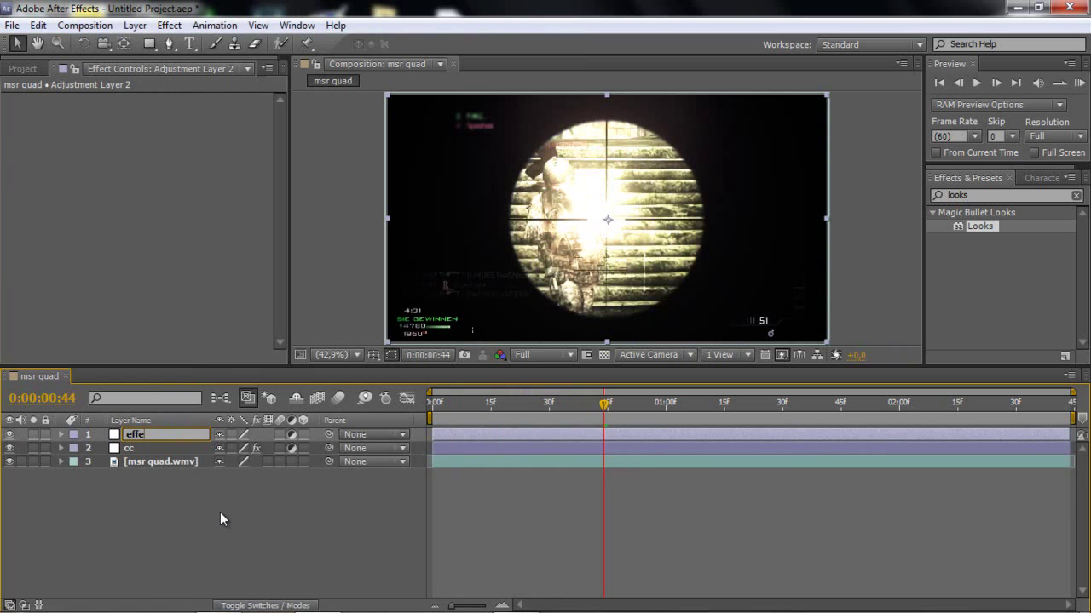
{"action": "type", "text": "tcs"}
{"action": "key", "text": "BackSpace"}
{"action": "key", "text": "BackSpace"}
{"action": "key", "text": "BackSpace"}
{"action": "type", "text": "cts"}
{"action": "left_click", "coordinate": [171, 447]}
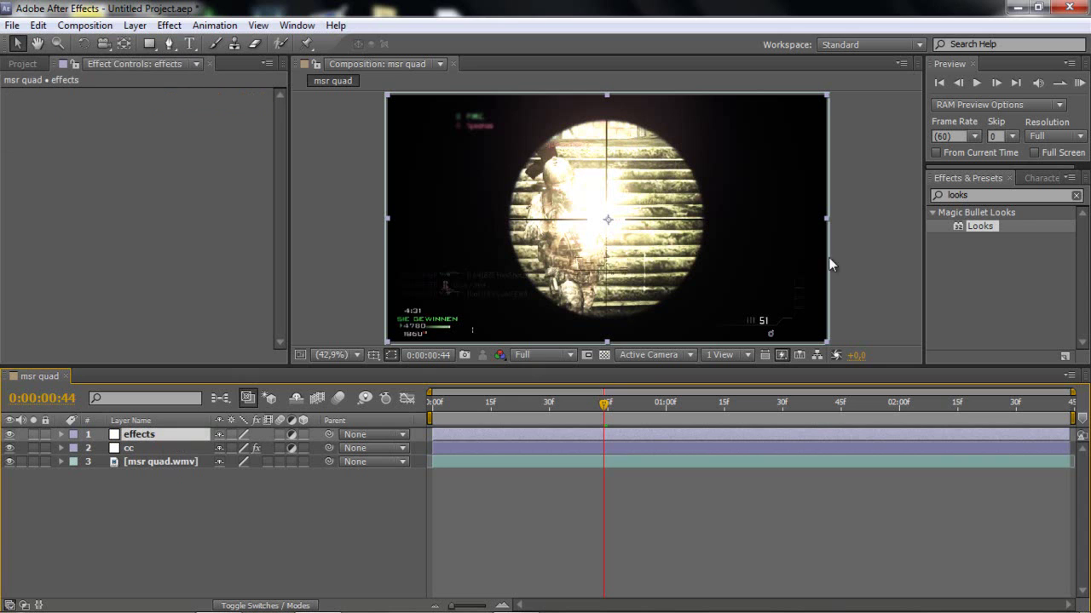
Step: Apply CC Light Burst 2.5 to the effects layer with Ray Length 0
{"action": "left_click", "coordinate": [1005, 195]}
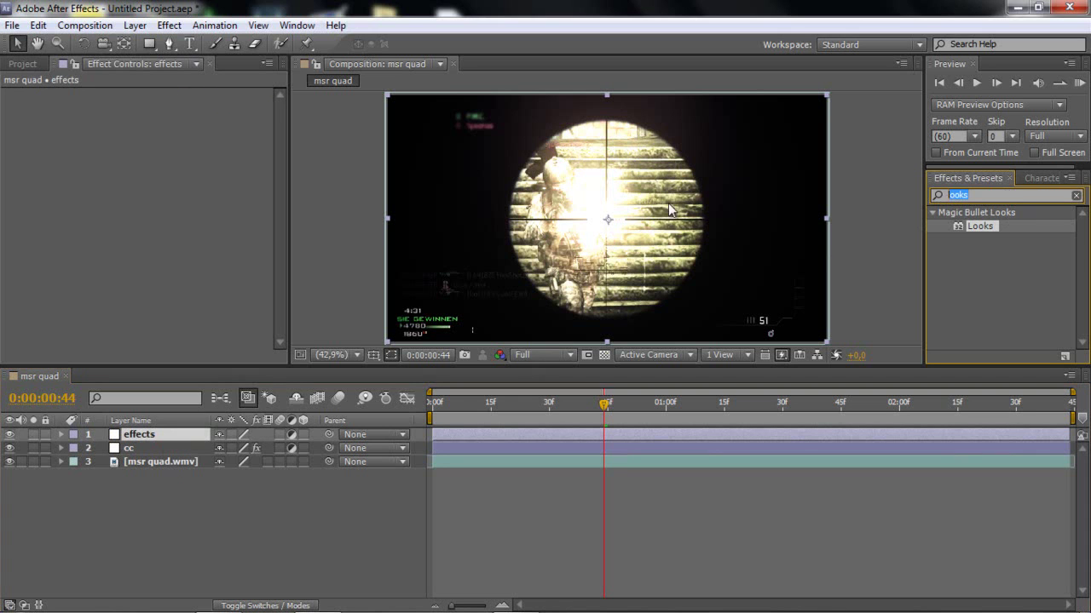
{"action": "left_click", "coordinate": [1076, 195]}
{"action": "left_click", "coordinate": [933, 213]}
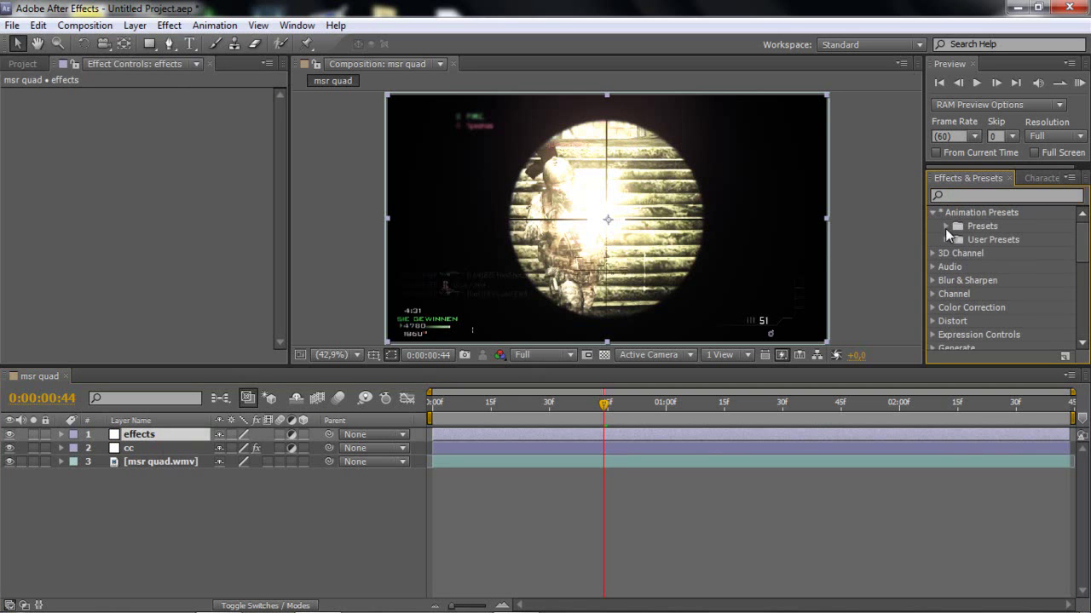
{"action": "left_click", "coordinate": [946, 240]}
{"action": "left_click", "coordinate": [976, 195]}
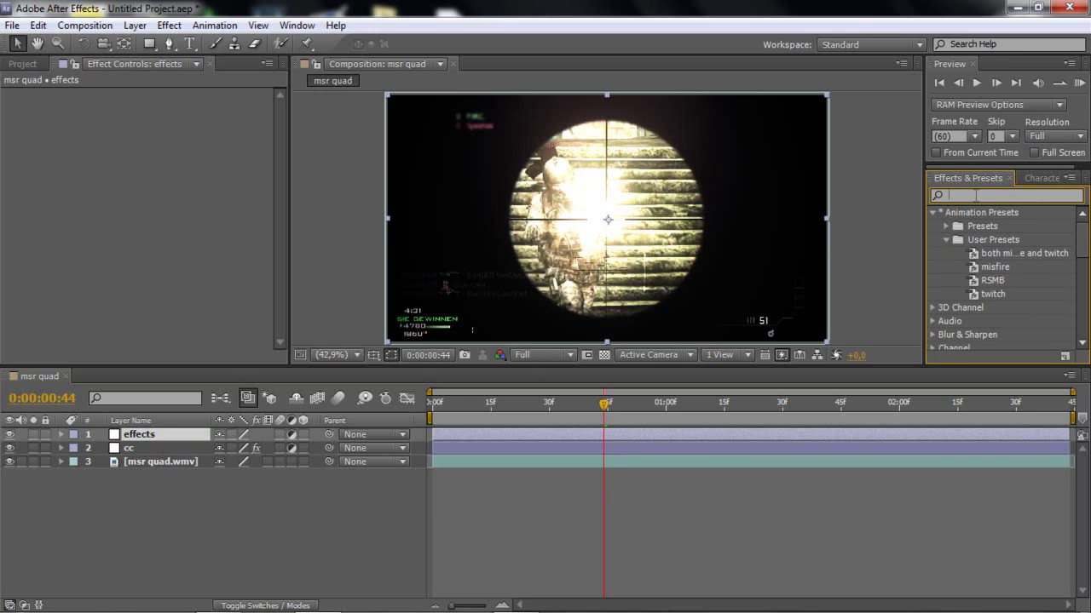
{"action": "type", "text": "cc"}
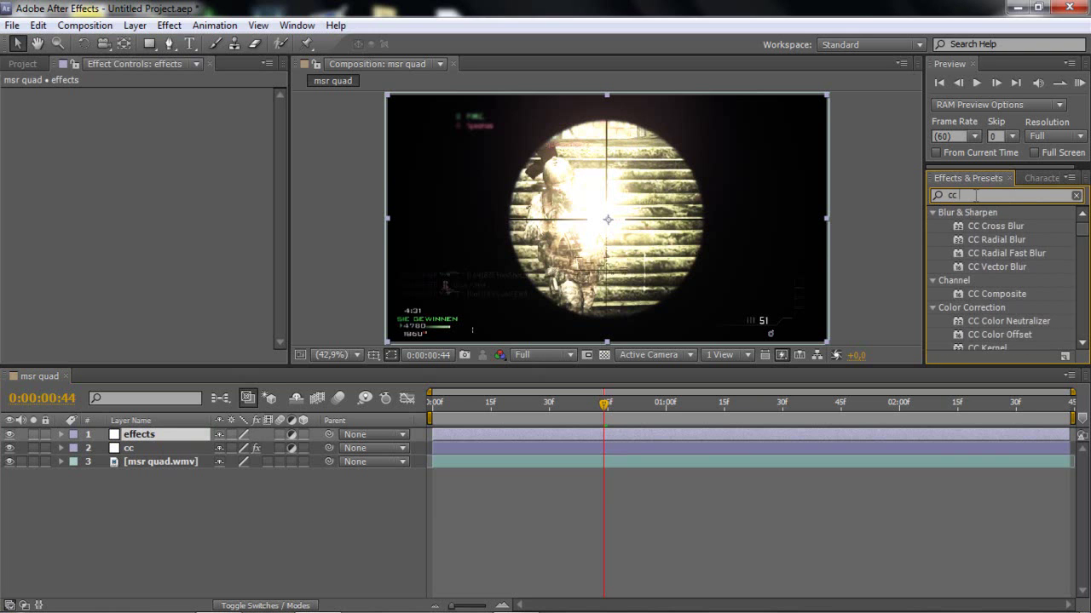
{"action": "type", "text": " light"}
{"action": "left_click_drag", "start_coordinate": [1010, 226], "coordinate": [618, 433]}
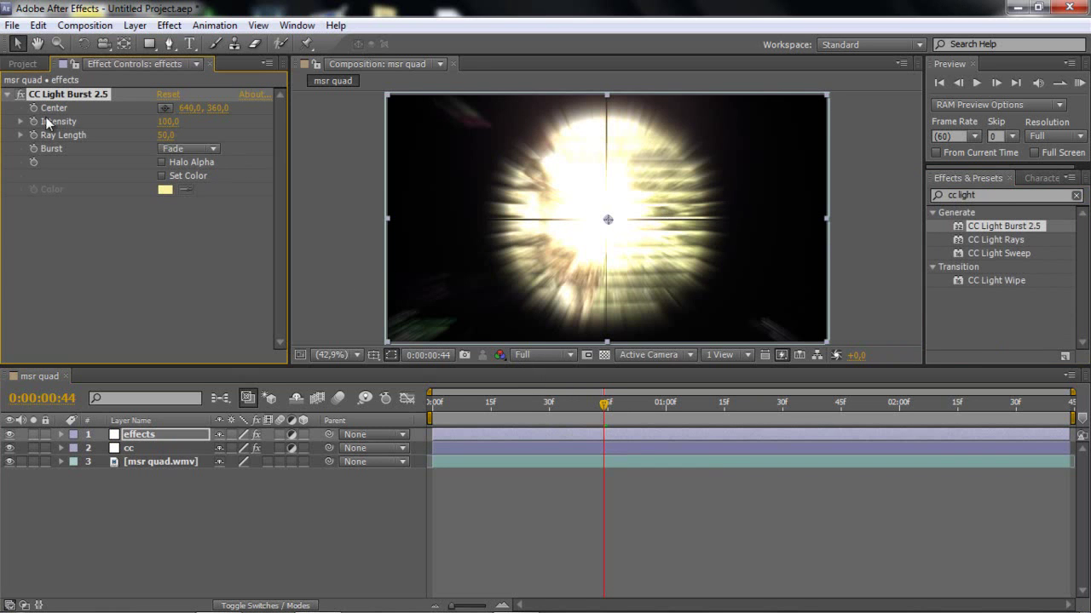
{"action": "left_click", "coordinate": [169, 136]}
{"action": "type", "text": "0"}
{"action": "key", "text": "Return"}
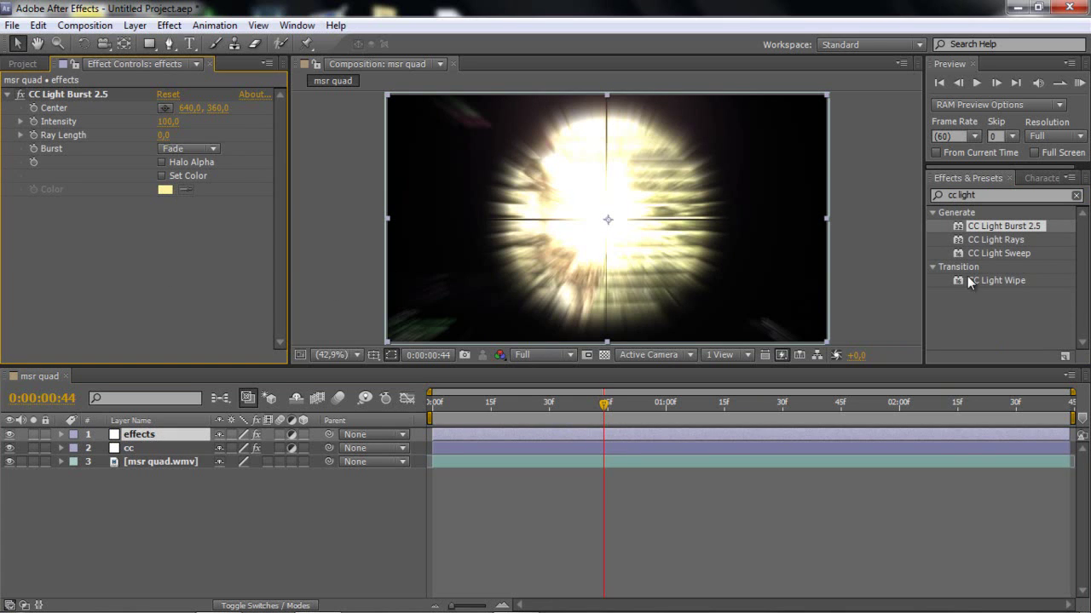
Step: Add Directional Blur from Blur & Sharpen to the effects layer
{"action": "left_click", "coordinate": [1076, 196]}
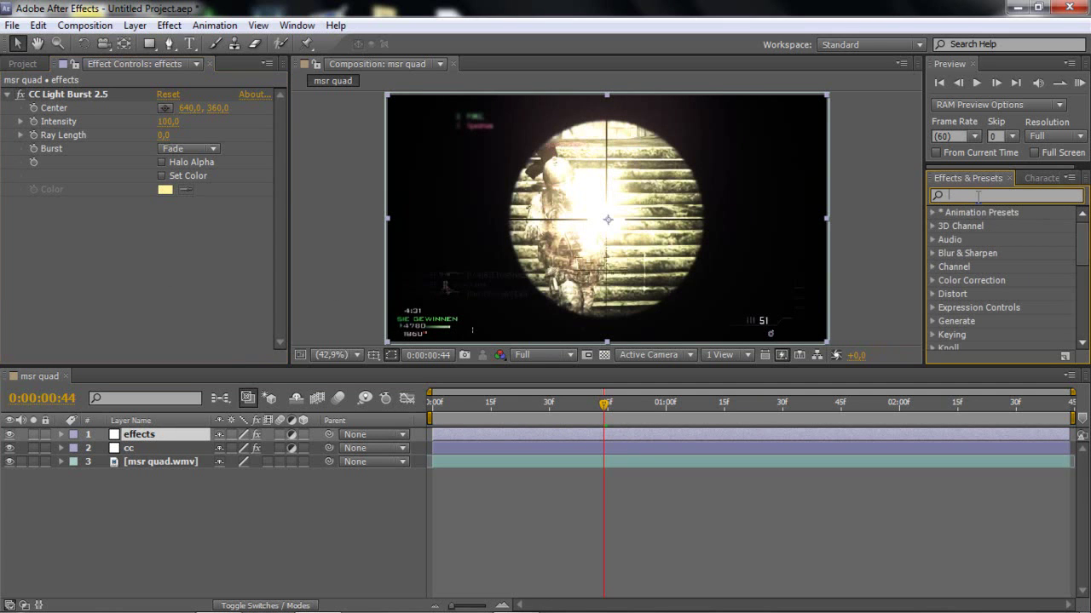
{"action": "left_click", "coordinate": [932, 253]}
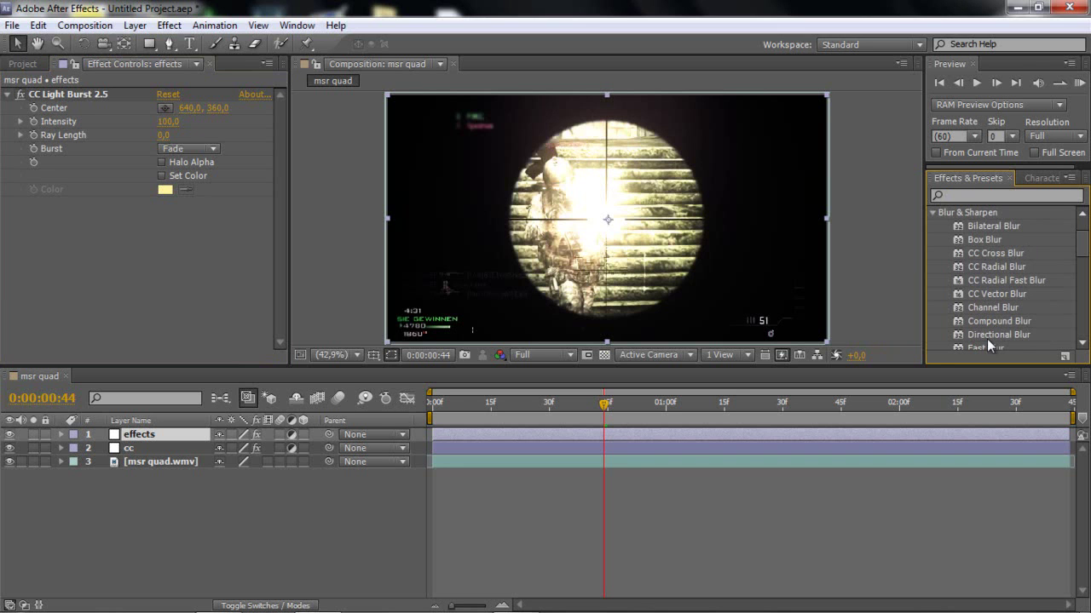
{"action": "left_click_drag", "start_coordinate": [990, 334], "coordinate": [642, 433]}
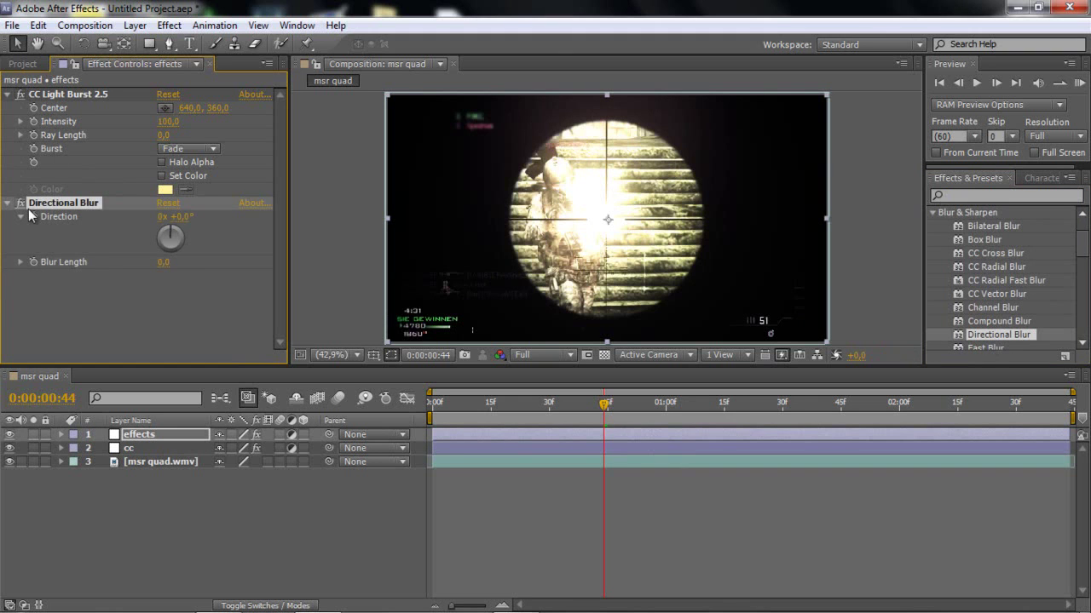
{"action": "scroll", "coordinate": [948, 243], "scroll_direction": "up", "scroll_amount": 2}
{"action": "left_click", "coordinate": [933, 249]}
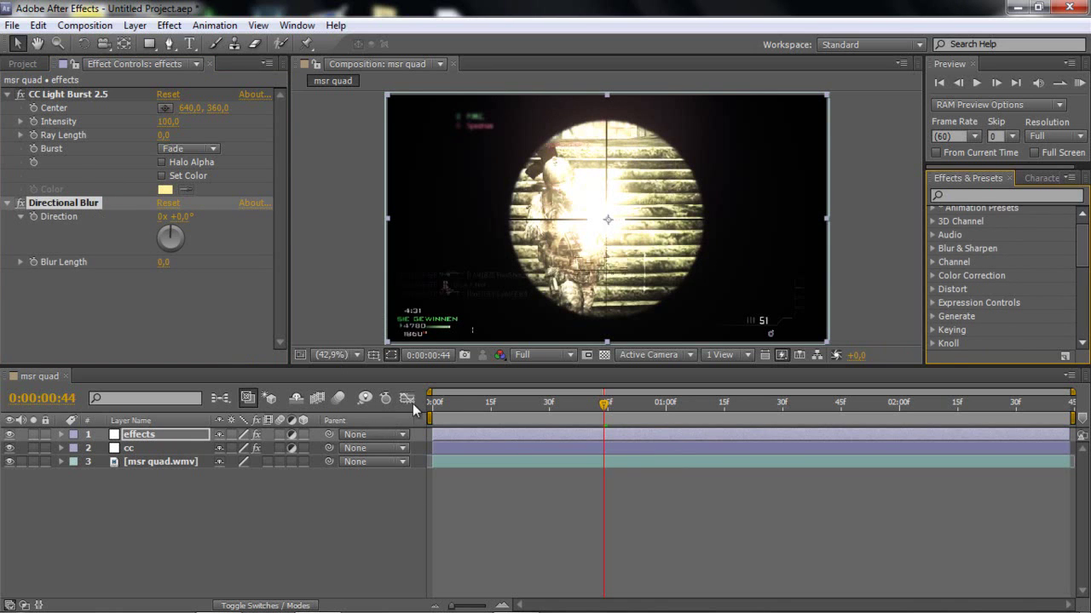
Step: Set the preview resolution to Half and create a new adjustment layer
{"action": "left_click", "coordinate": [552, 356]}
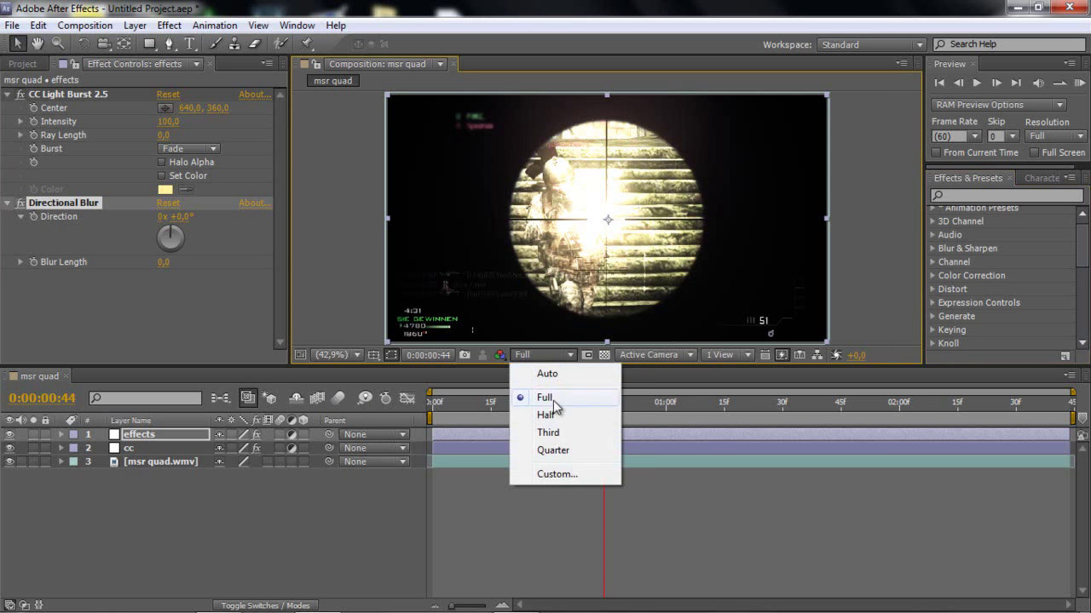
{"action": "left_click", "coordinate": [546, 415]}
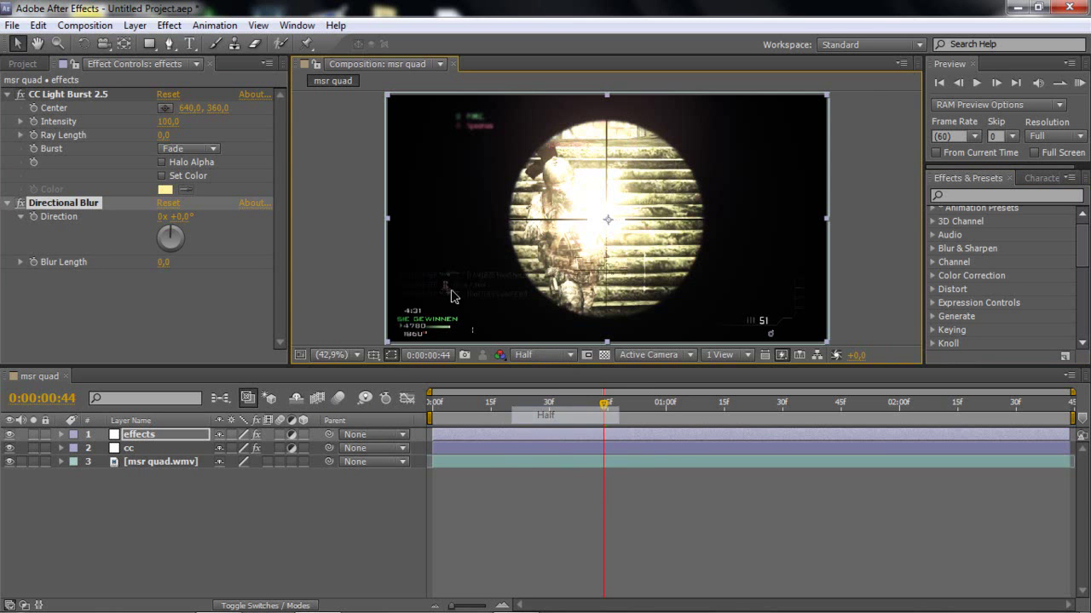
{"action": "left_click", "coordinate": [135, 25]}
{"action": "mouse_move", "coordinate": [156, 43]}
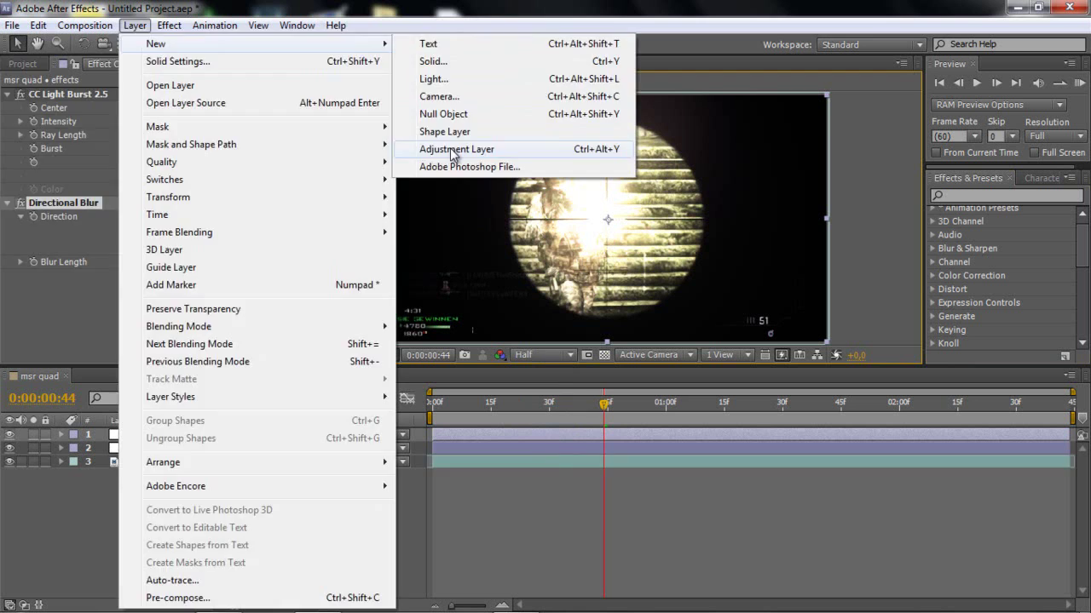
{"action": "left_click", "coordinate": [456, 149]}
Step: Rename the new adjustment layer 'twitch' and dismiss the save prompt without saving
{"action": "right_click", "coordinate": [165, 441]}
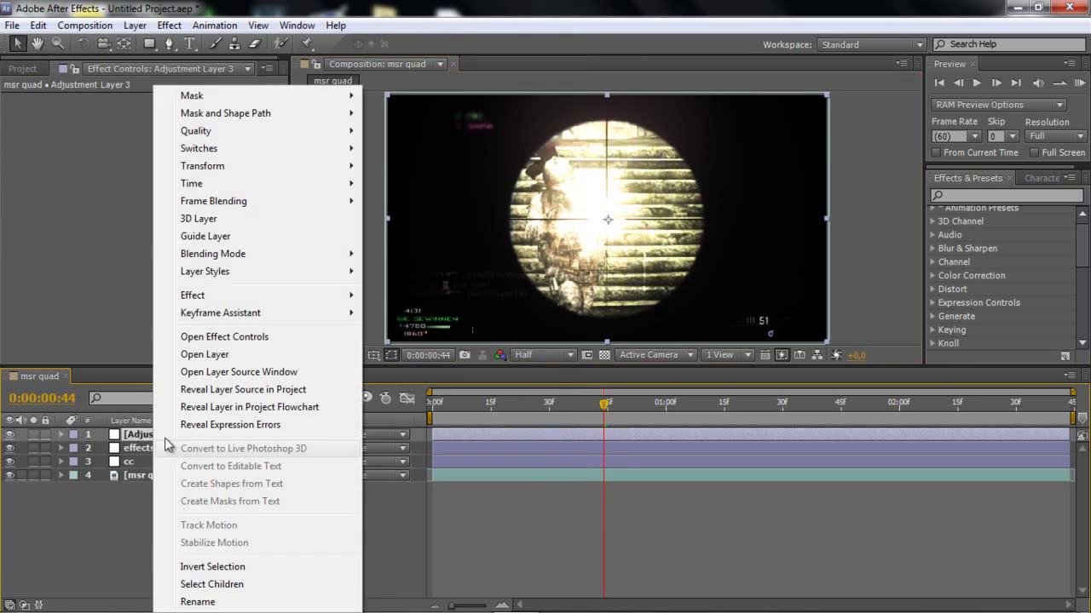
{"action": "left_click", "coordinate": [202, 602]}
{"action": "type", "text": "twitch"}
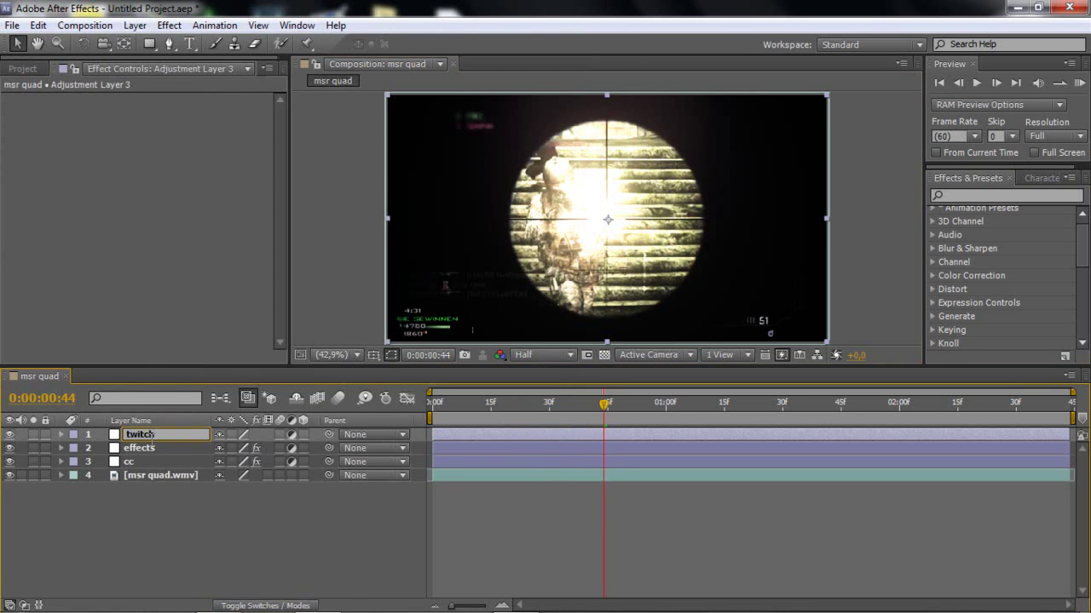
{"action": "left_click", "coordinate": [151, 447]}
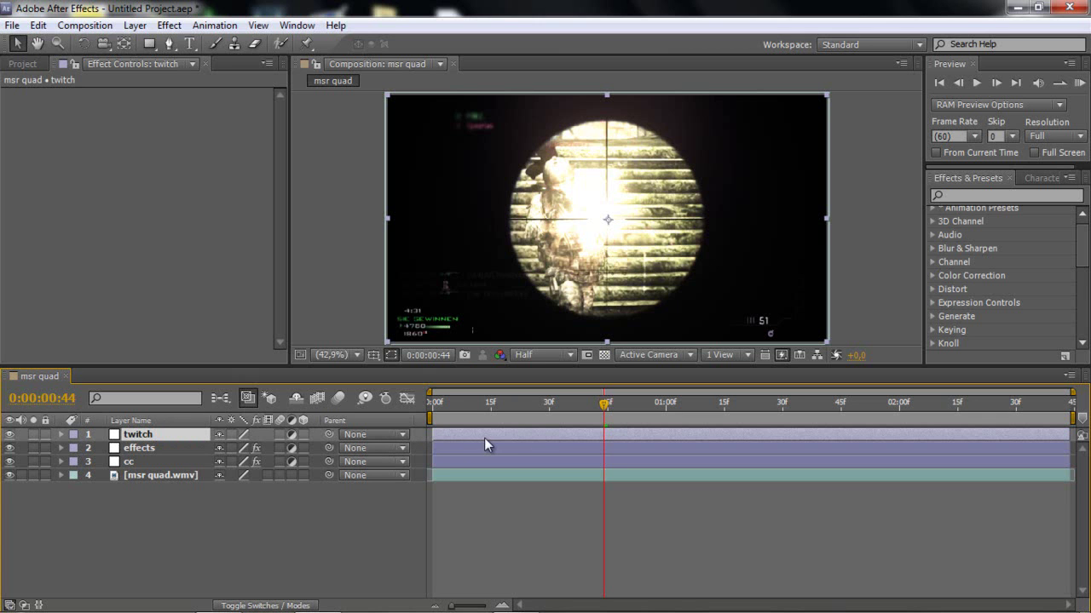
{"action": "key", "text": "ctrl+s"}
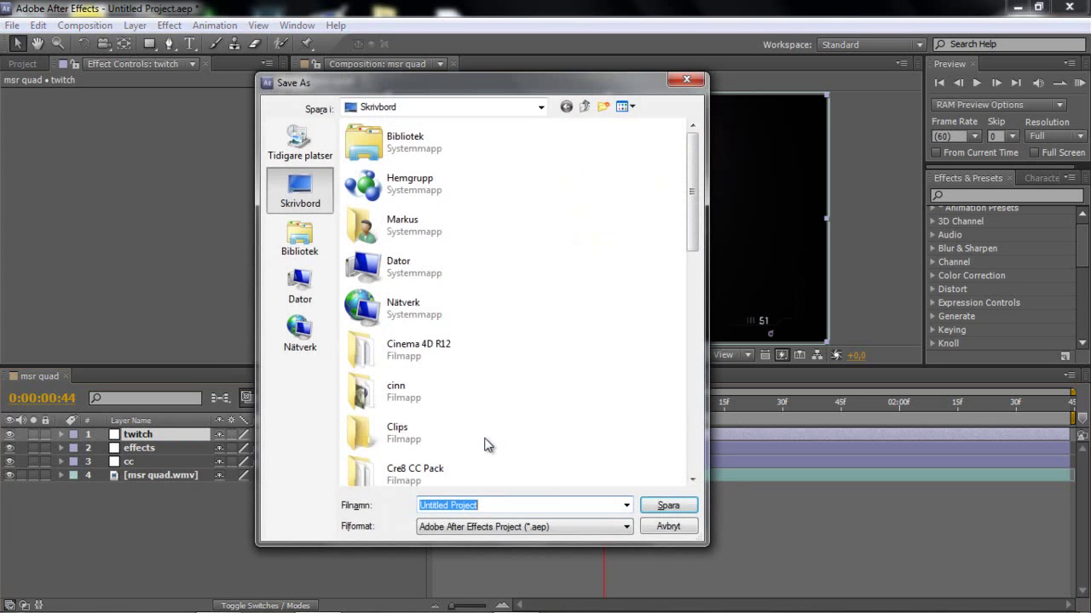
{"action": "left_click", "coordinate": [690, 81]}
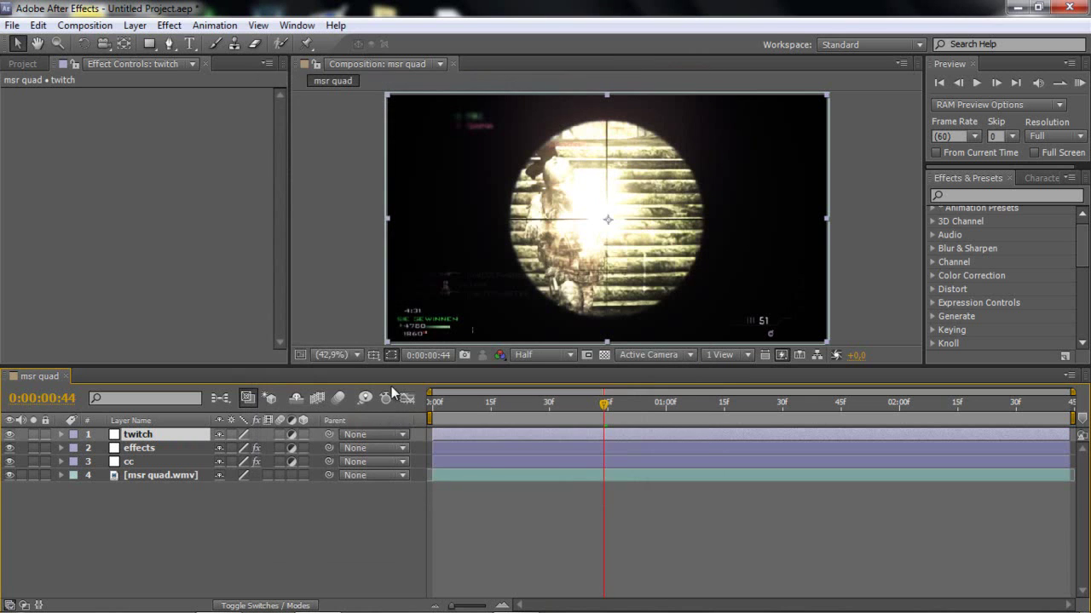
Step: Trim the twitch layer to about half a second starting at 0:00:00:45
{"action": "left_click_drag", "start_coordinate": [435, 432], "coordinate": [567, 435]}
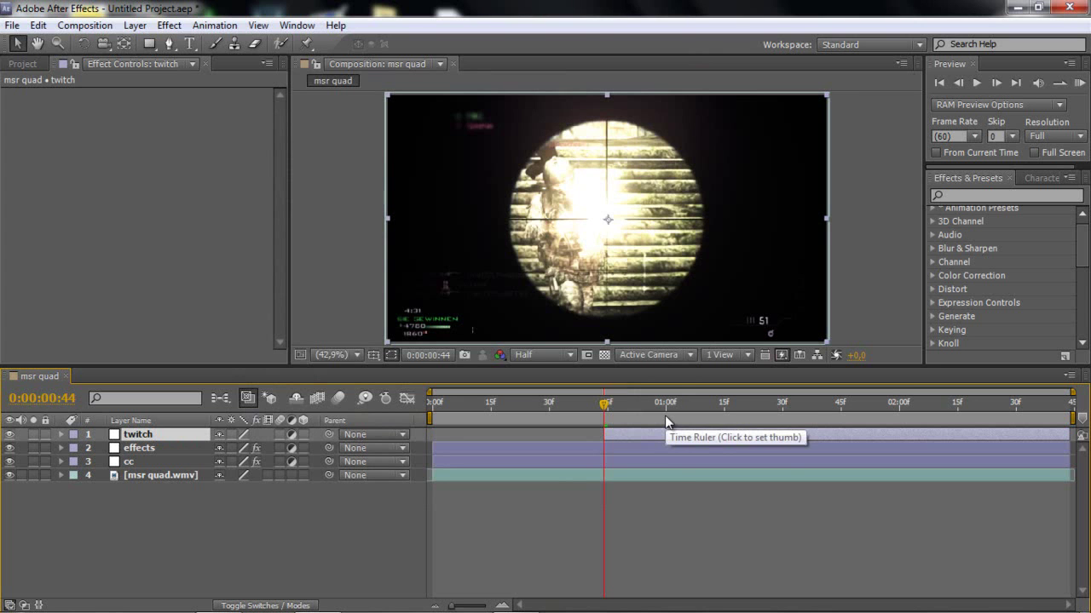
{"action": "key", "text": "space"}
{"action": "key", "text": "space"}
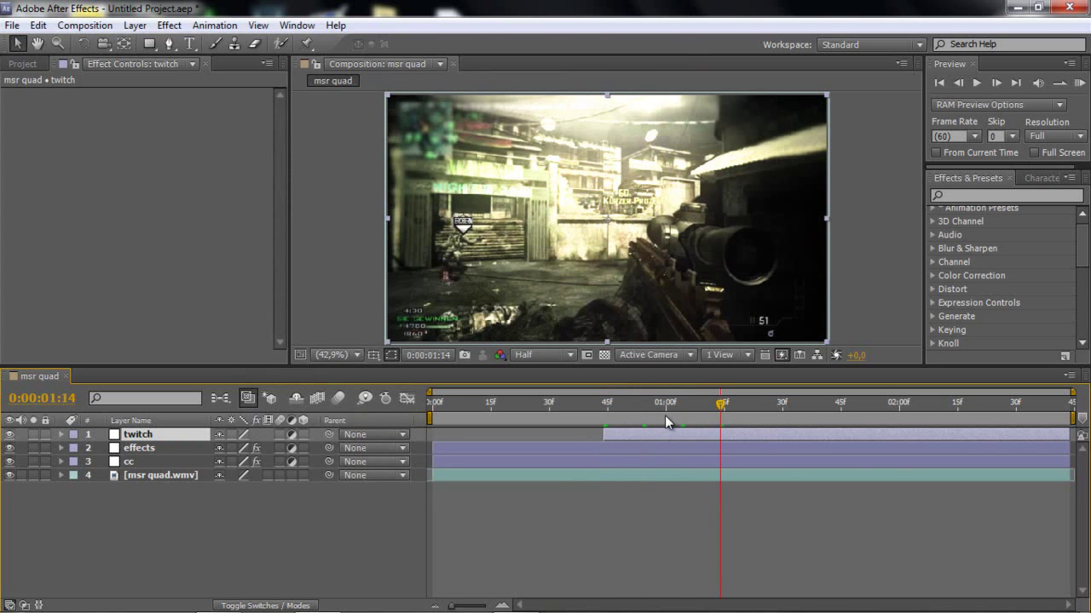
{"action": "left_click_drag", "start_coordinate": [1065, 434], "coordinate": [718, 438]}
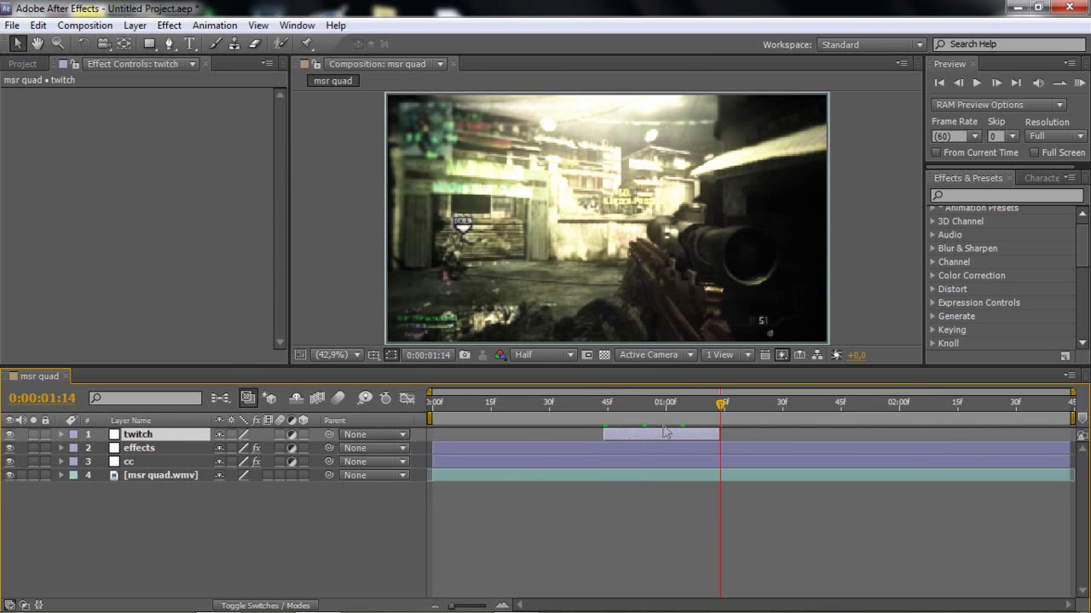
{"action": "mouse_move", "coordinate": [639, 437]}
{"action": "left_mouse_down"}
{"action": "mouse_move", "coordinate": [587, 414]}
{"action": "mouse_move", "coordinate": [637, 438]}
{"action": "left_mouse_up"}
{"action": "left_click", "coordinate": [593, 414]}
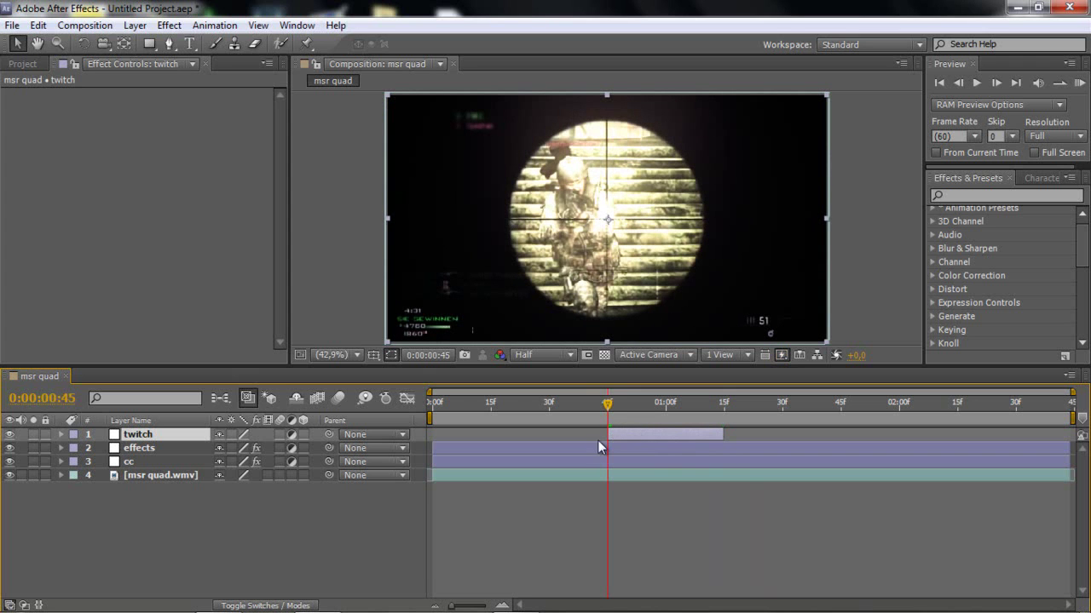
{"action": "left_click", "coordinate": [139, 449]}
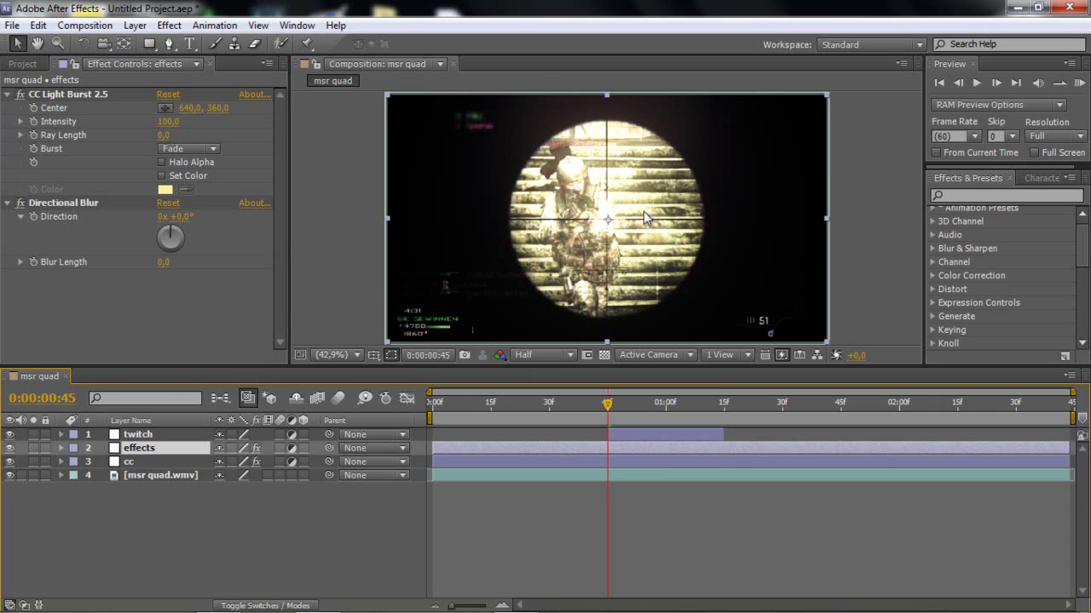
Step: Enable Ray Length keyframing, set RAM preview to Third resolution, and advance three frames
{"action": "left_click", "coordinate": [51, 92]}
{"action": "left_click", "coordinate": [34, 135]}
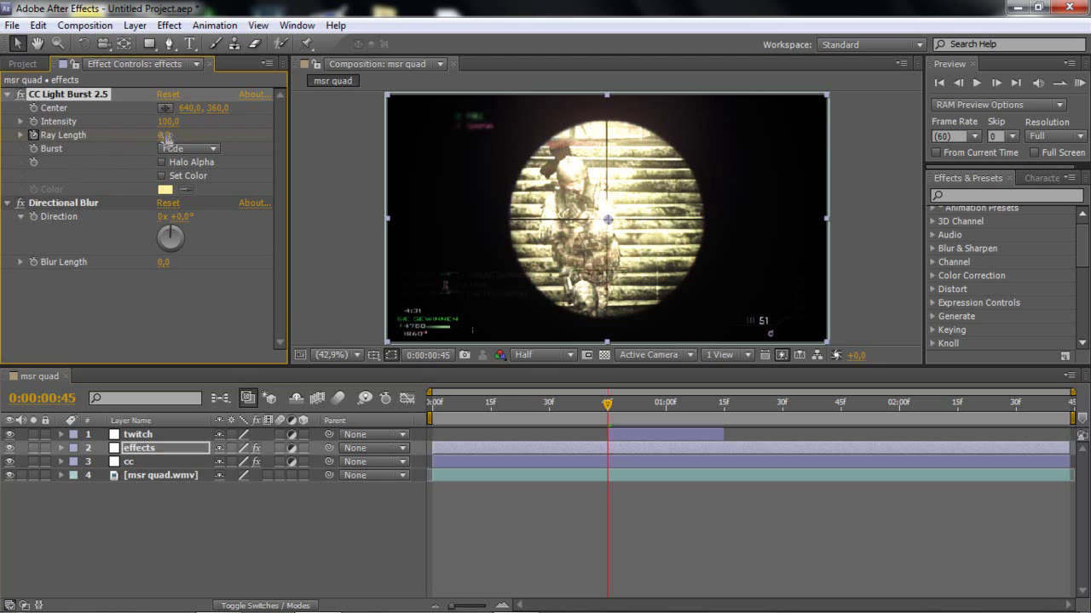
{"action": "left_click", "coordinate": [46, 202]}
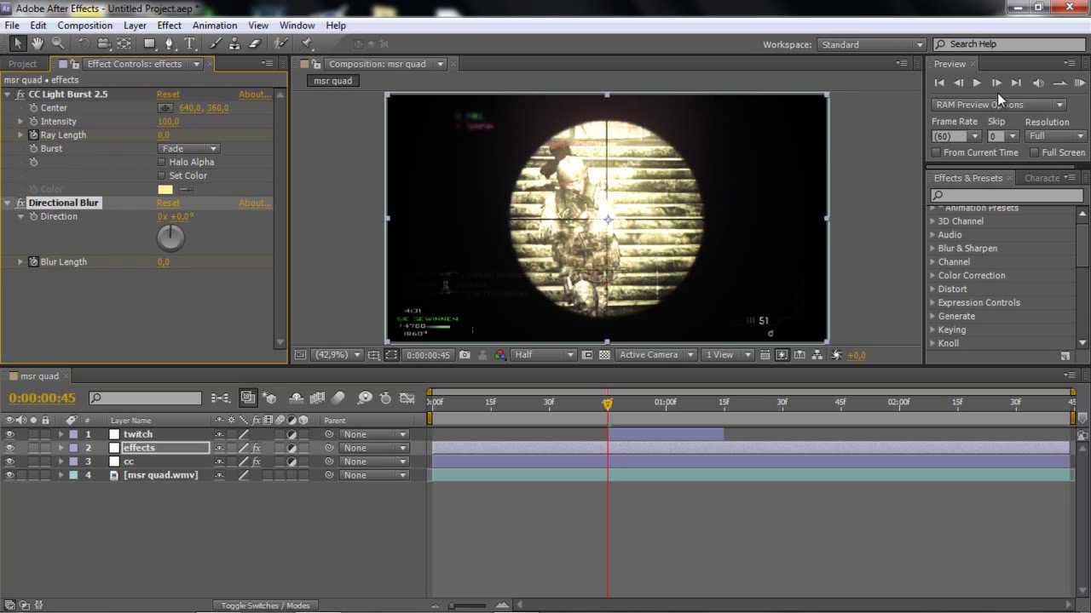
{"action": "left_click", "coordinate": [1045, 135]}
{"action": "left_click", "coordinate": [1022, 213]}
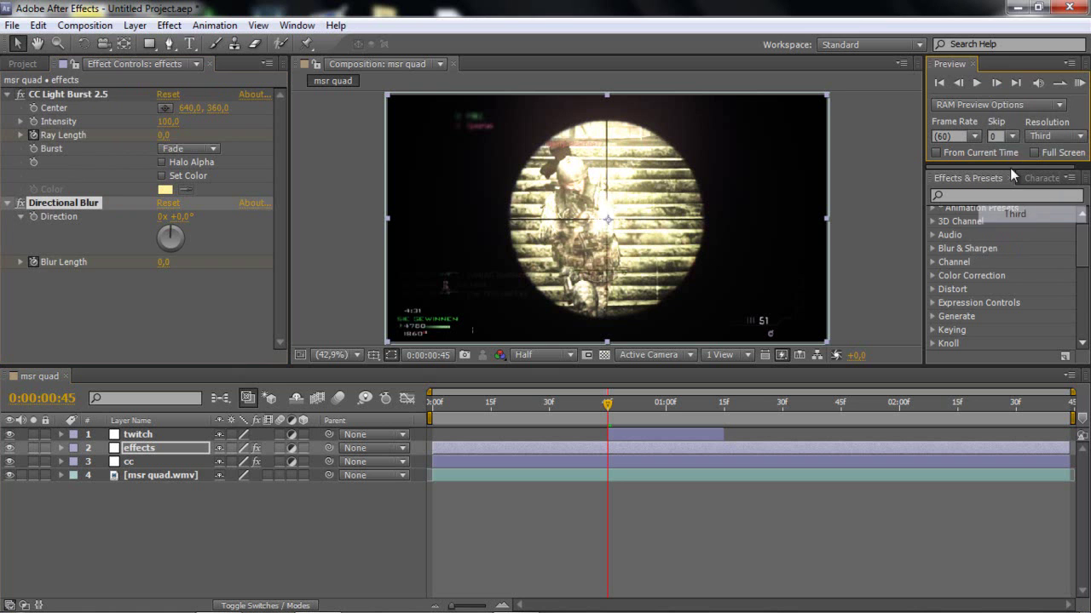
{"action": "left_click", "coordinate": [992, 82]}
{"action": "left_click", "coordinate": [996, 82]}
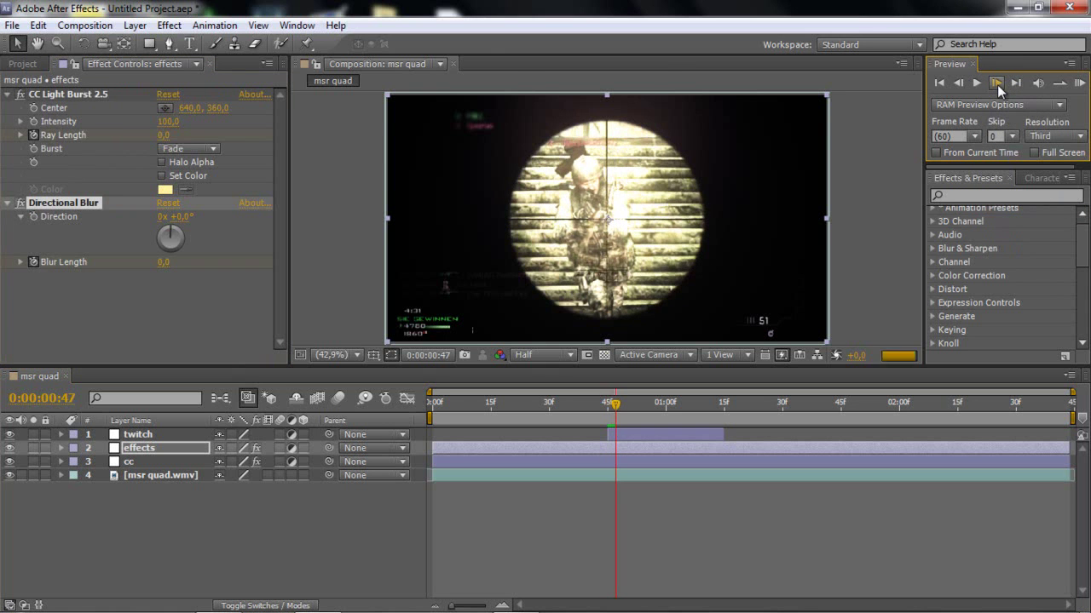
{"action": "left_click", "coordinate": [996, 85]}
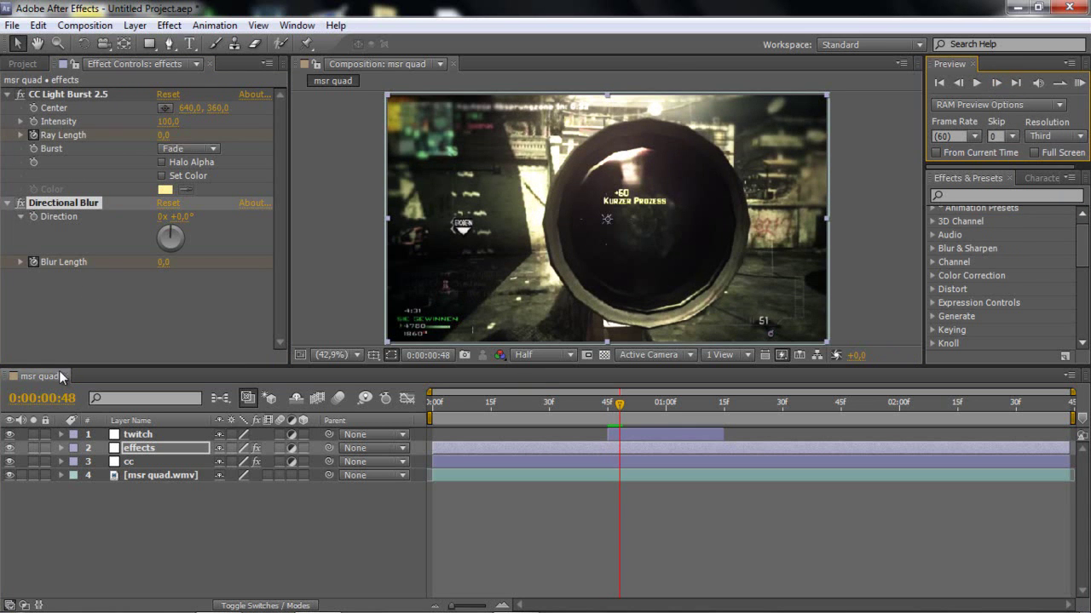
Step: Set Directional Blur Length 25, Ray Length 65, and raise light burst Intensity to 260
{"action": "left_click", "coordinate": [162, 262]}
{"action": "type", "text": "25"}
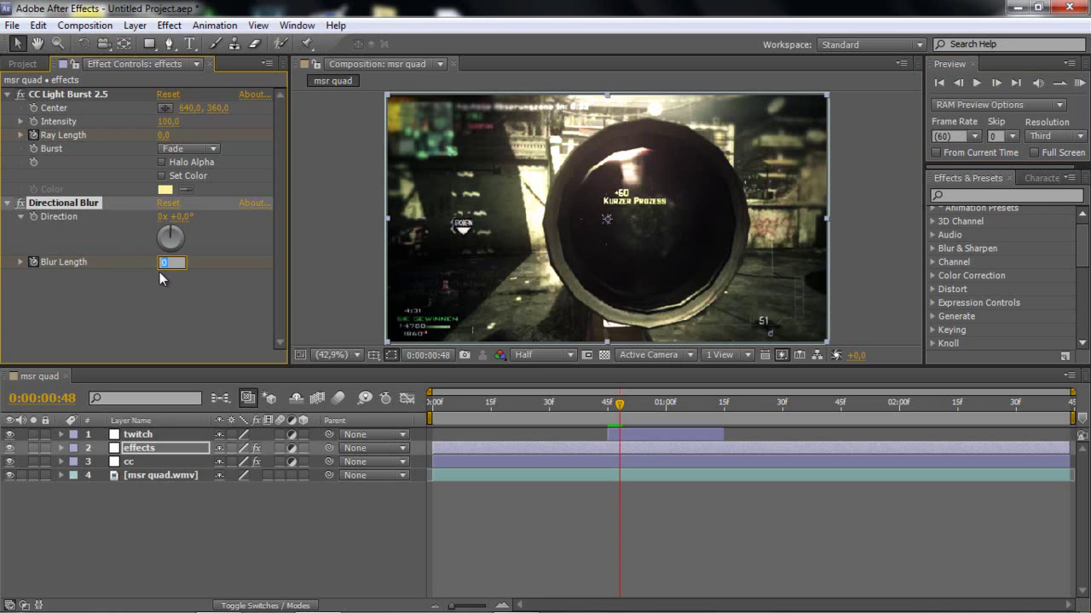
{"action": "key", "text": "Return"}
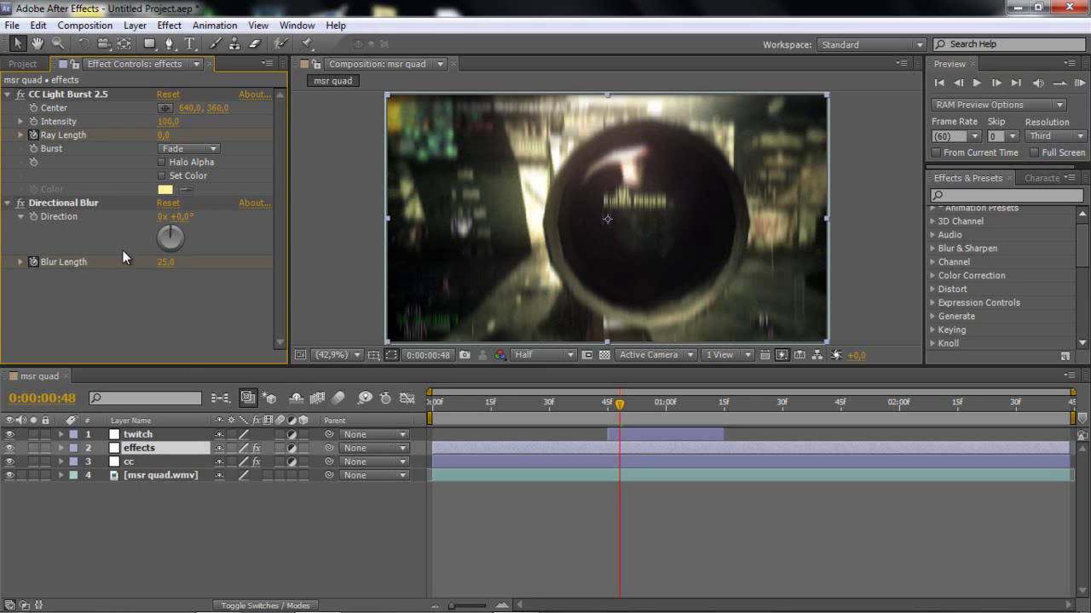
{"action": "left_click", "coordinate": [83, 204]}
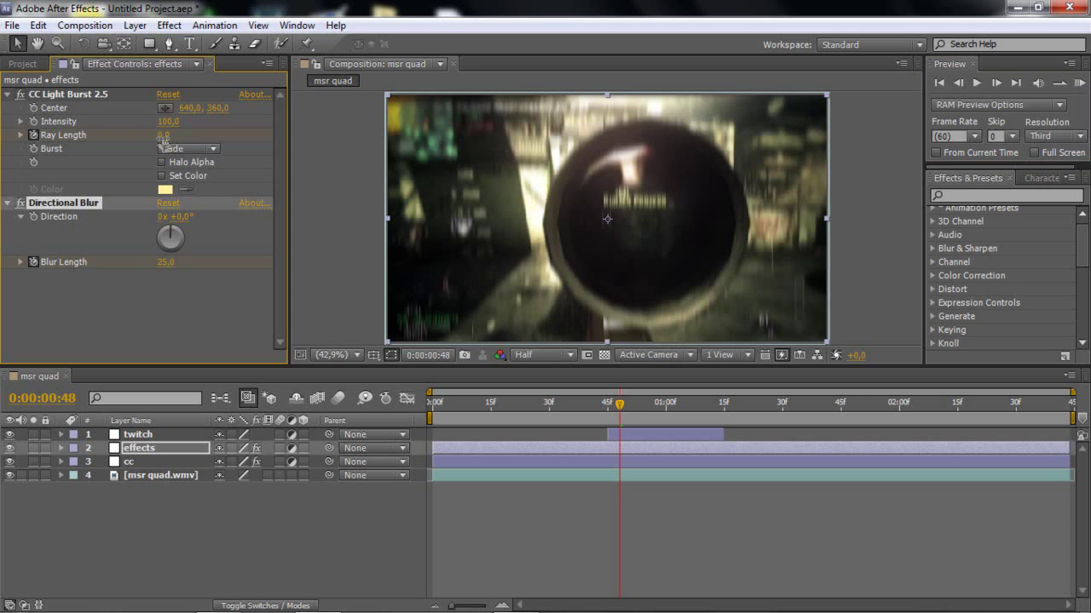
{"action": "left_click", "coordinate": [88, 96]}
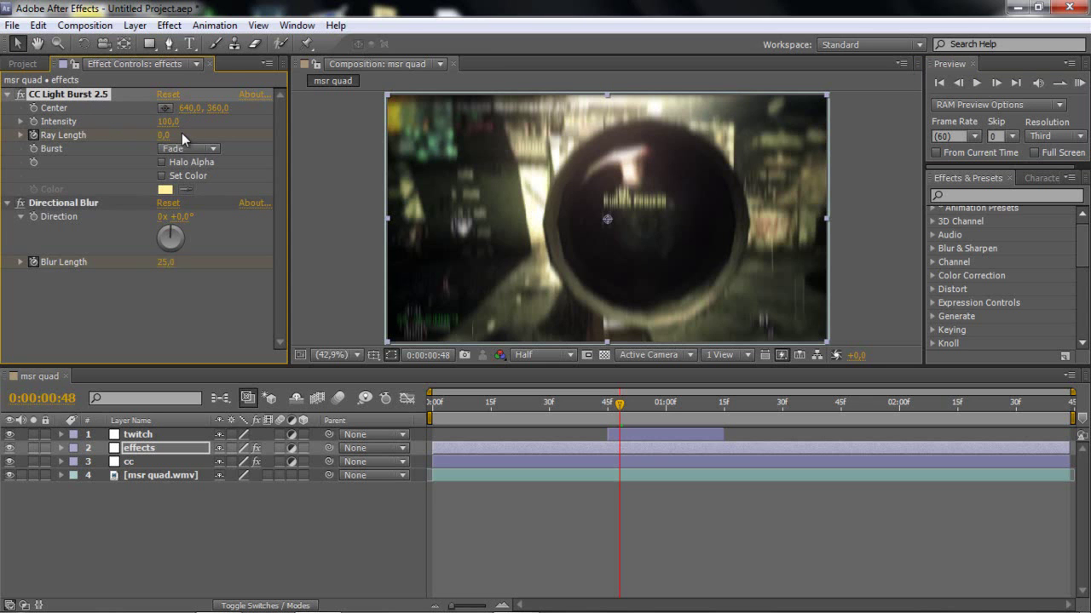
{"action": "left_click", "coordinate": [163, 134]}
{"action": "type", "text": "65"}
{"action": "left_click", "coordinate": [205, 330]}
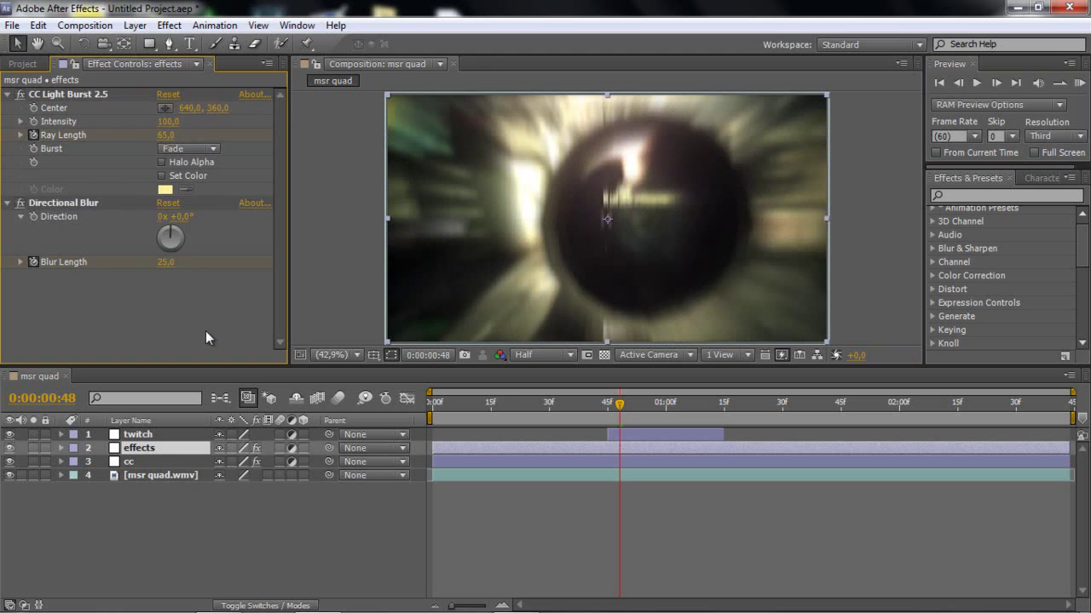
{"action": "left_click", "coordinate": [87, 94]}
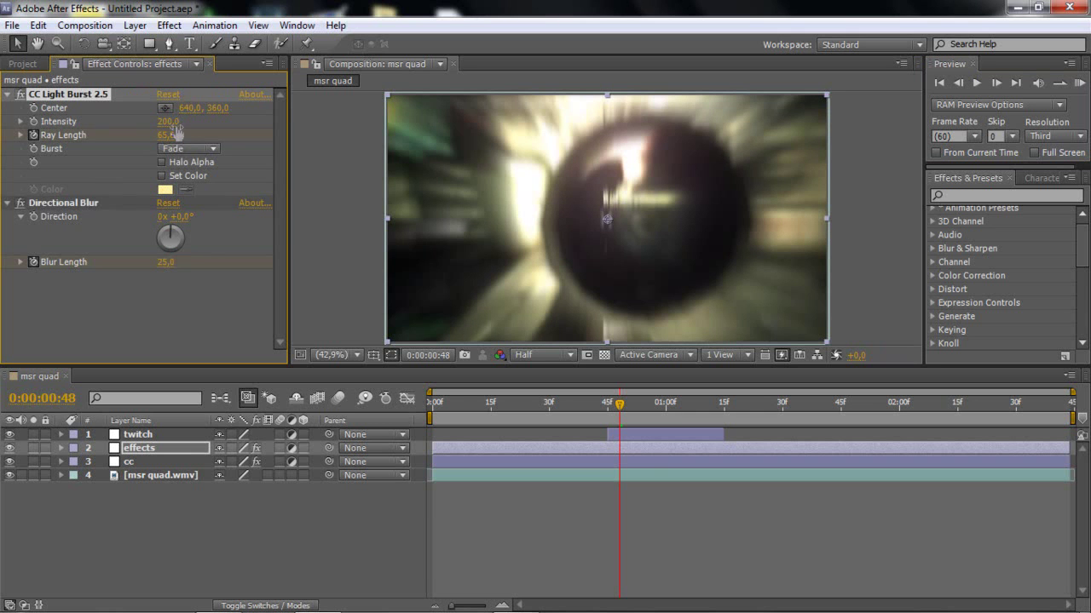
{"action": "left_click_drag", "start_coordinate": [176, 128], "coordinate": [189, 126]}
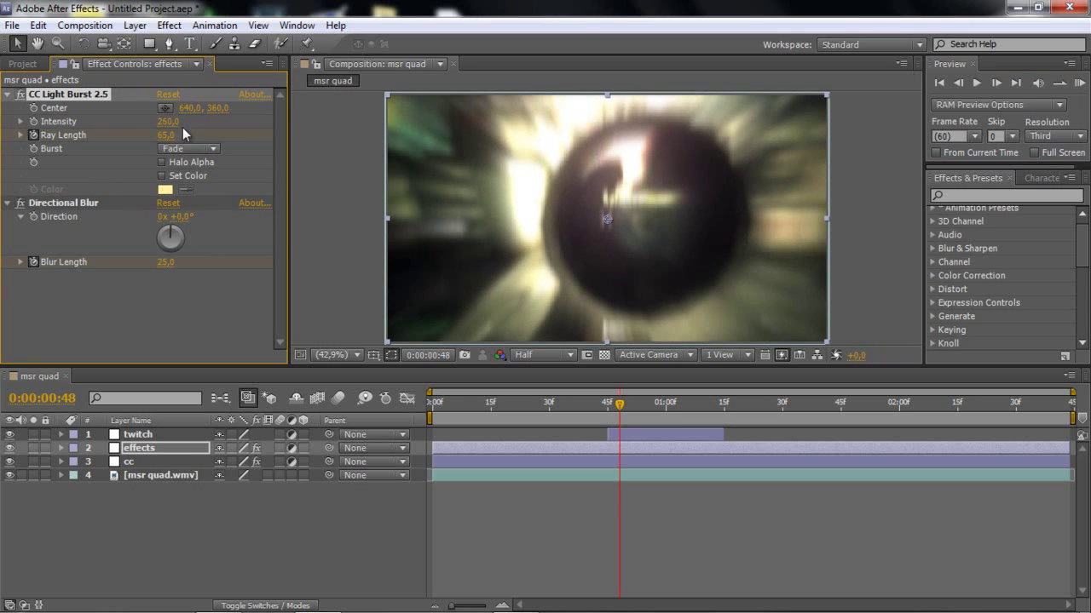
Step: At 0:00:01:08, set both Blur Length and Ray Length to 0
{"action": "left_click", "coordinate": [642, 432]}
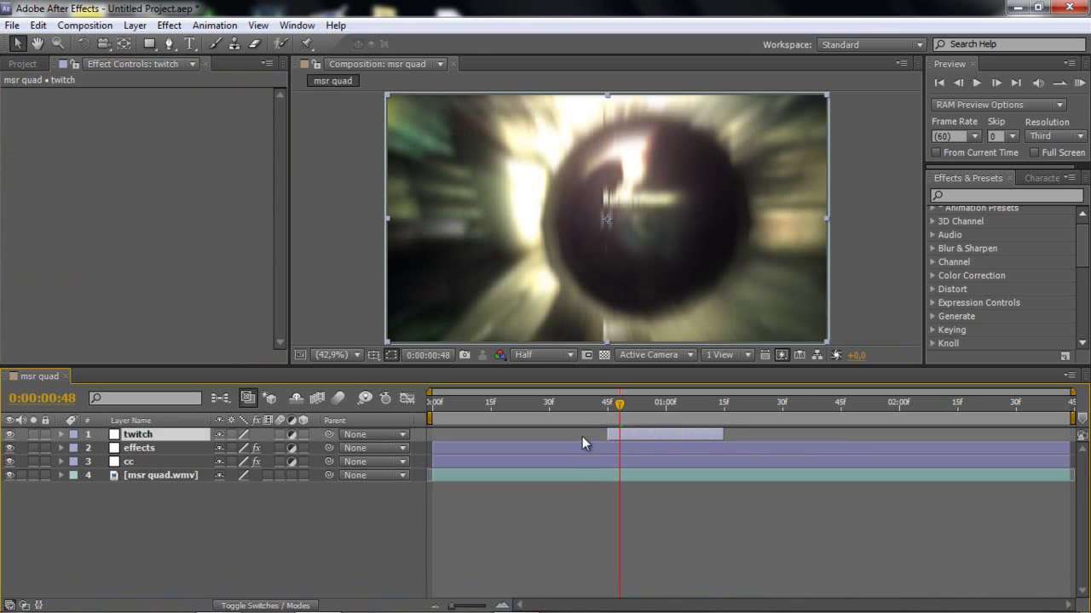
{"action": "left_click", "coordinate": [581, 460]}
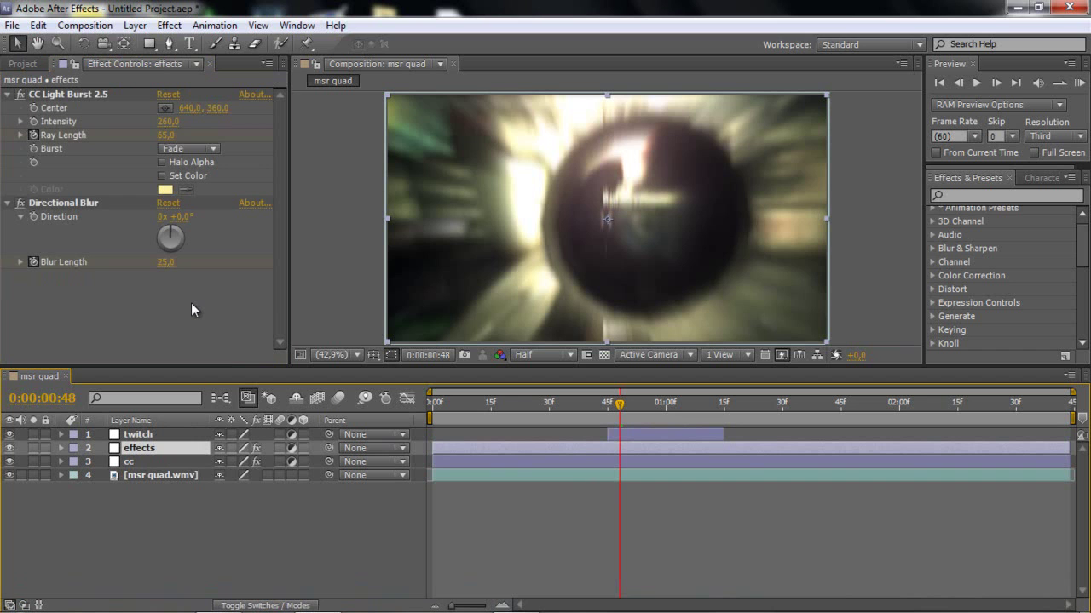
{"action": "key", "text": "space"}
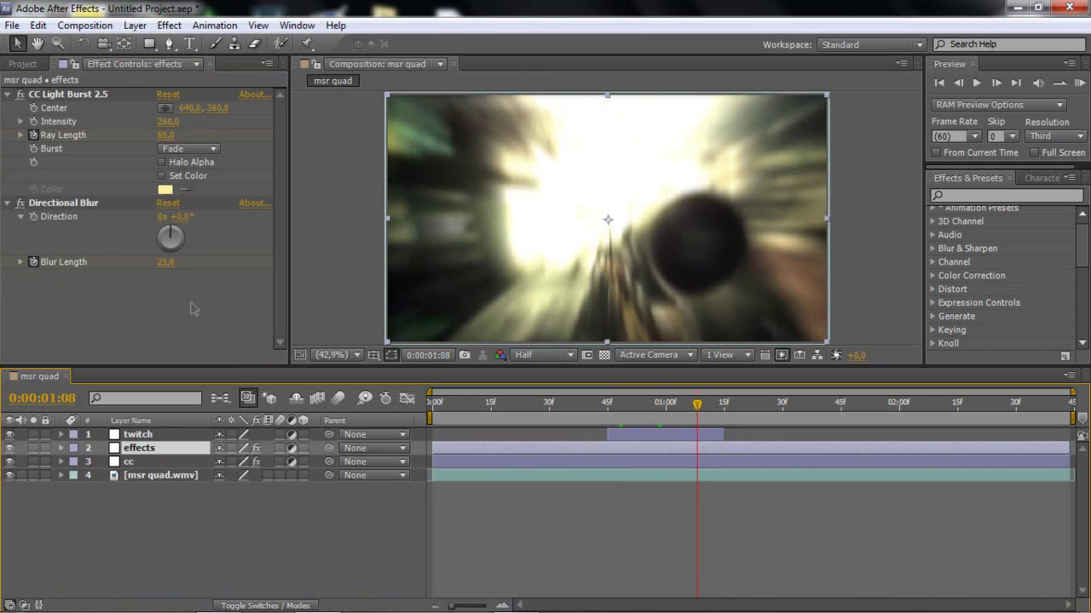
{"action": "left_click", "coordinate": [164, 262]}
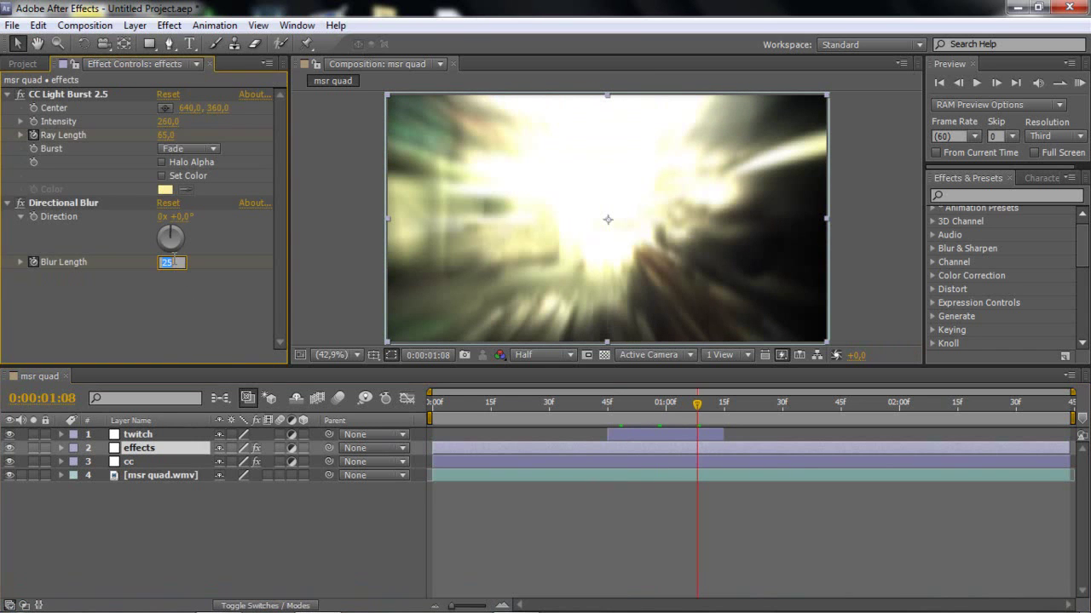
{"action": "type", "text": "0"}
{"action": "key", "text": "Return"}
{"action": "left_click", "coordinate": [169, 137]}
{"action": "type", "text": "0"}
{"action": "key", "text": "Return"}
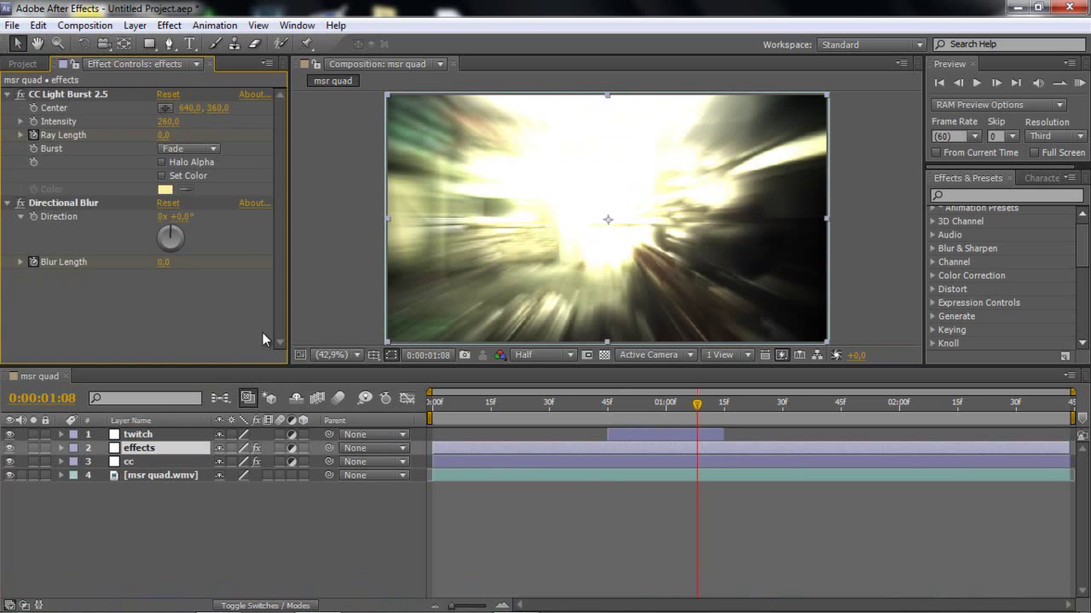
Step: Reveal the keyframes with U, select all Ray and Blur Length keys, and apply Easy Ease
{"action": "key", "text": "u"}
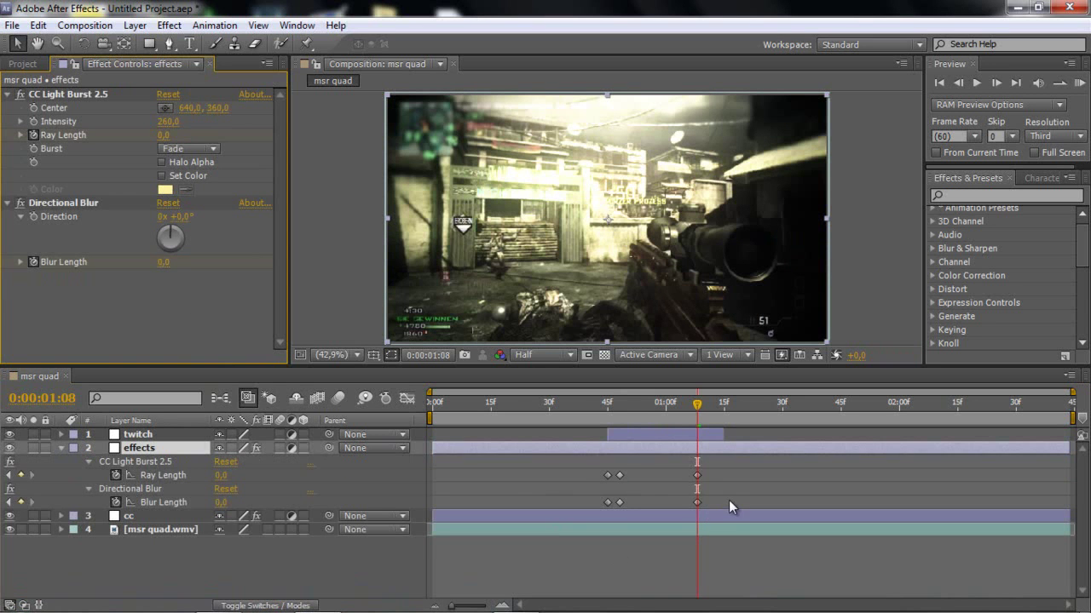
{"action": "left_click_drag", "start_coordinate": [728, 500], "coordinate": [507, 465]}
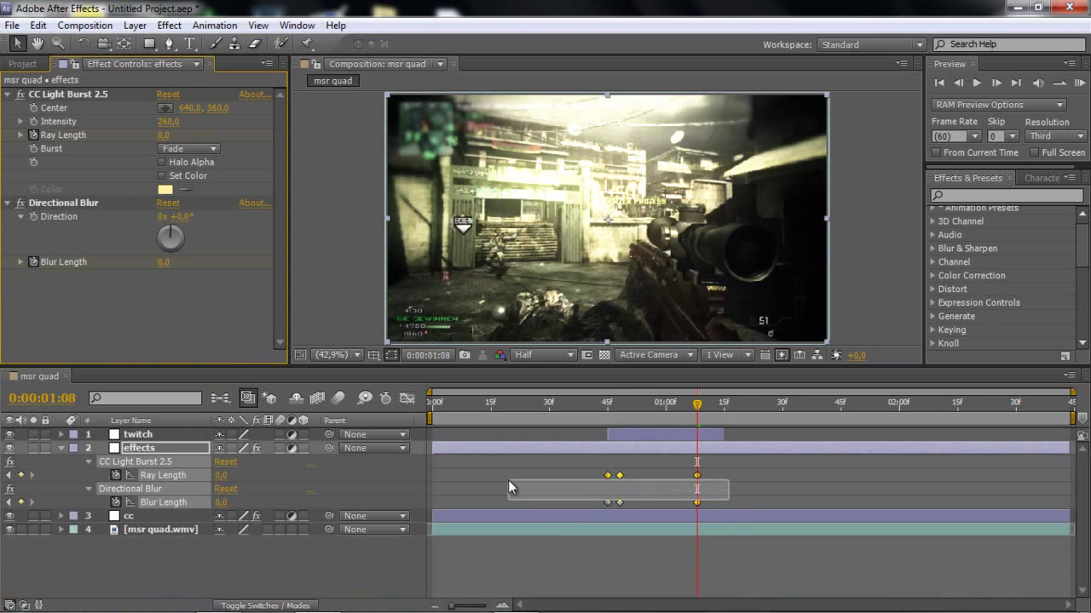
{"action": "left_click", "coordinate": [739, 495]}
{"action": "left_click_drag", "start_coordinate": [754, 456], "coordinate": [570, 511]}
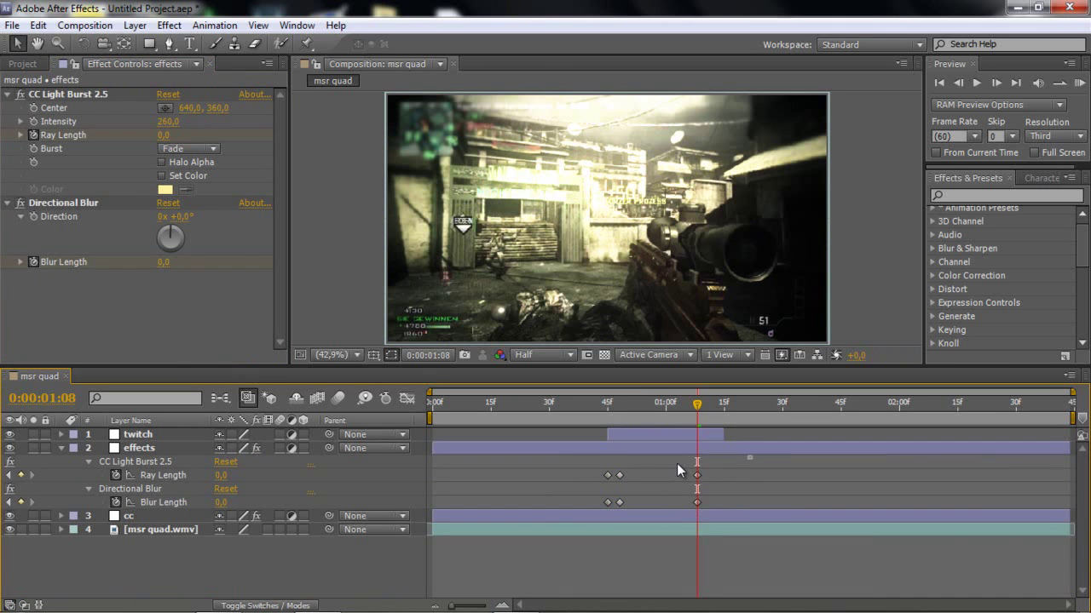
{"action": "right_click", "coordinate": [677, 463]}
{"action": "mouse_move", "coordinate": [689, 491]}
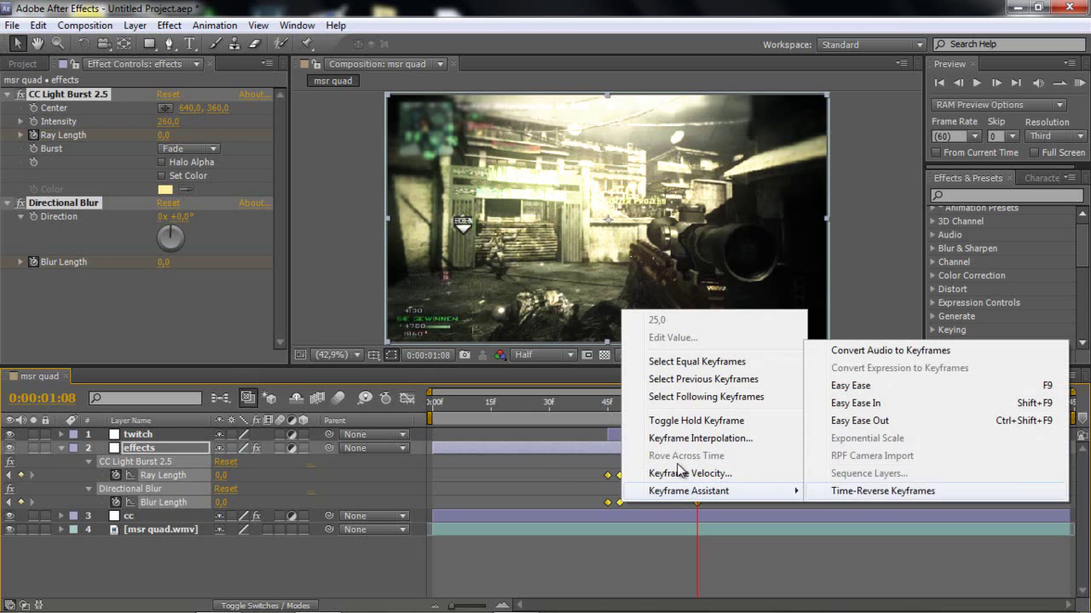
{"action": "key", "text": "Return"}
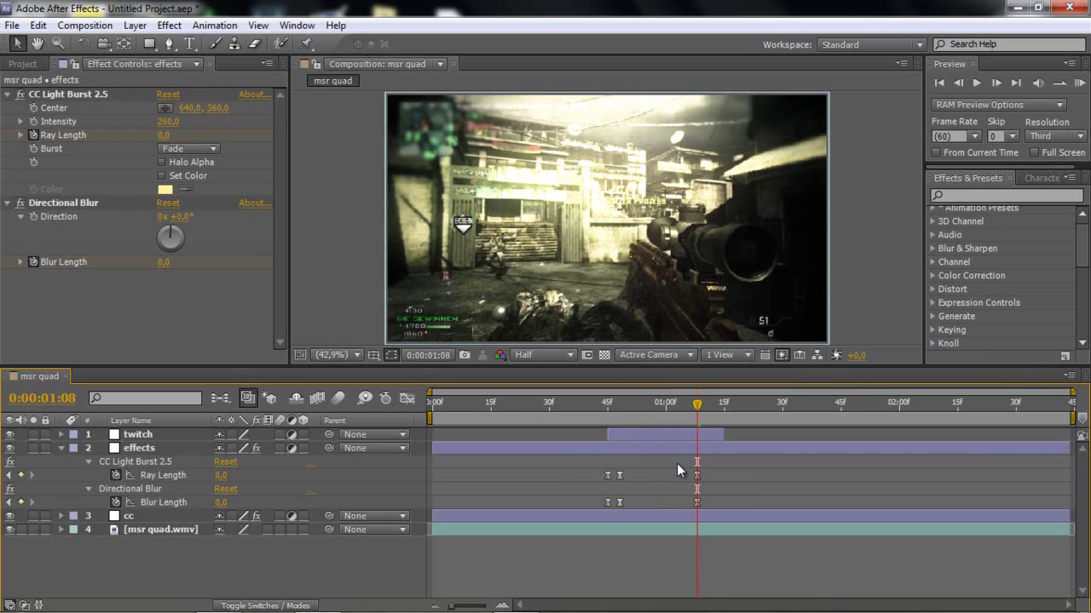
Step: Step back and forth frame by frame to preview the eased burst
{"action": "key", "text": "Page_Up"}
{"action": "key", "text": "Page_Up"}
{"action": "key", "text": "Page_Up"}
{"action": "key", "text": "Page_Up"}
{"action": "key", "text": "Page_Up"}
{"action": "key", "text": "Page_Up"}
{"action": "key", "text": "Page_Up"}
{"action": "key", "text": "Page_Up"}
{"action": "key", "text": "Page_Up"}
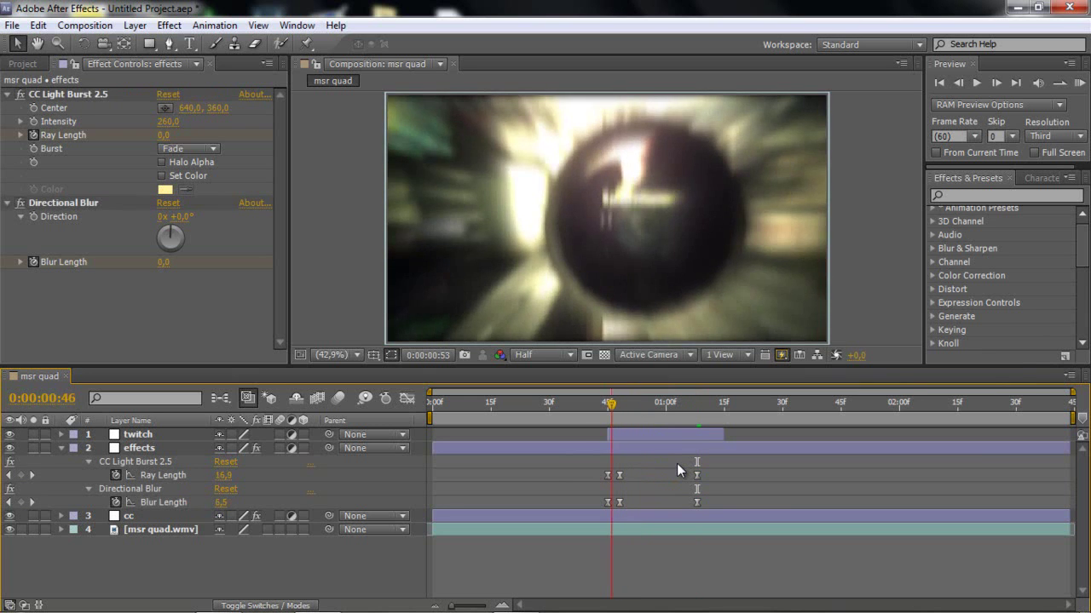
{"action": "key", "text": "Page_Down"}
{"action": "key", "text": "Page_Down"}
{"action": "key", "text": "Page_Down"}
{"action": "key", "text": "Page_Down"}
{"action": "key", "text": "Page_Down"}
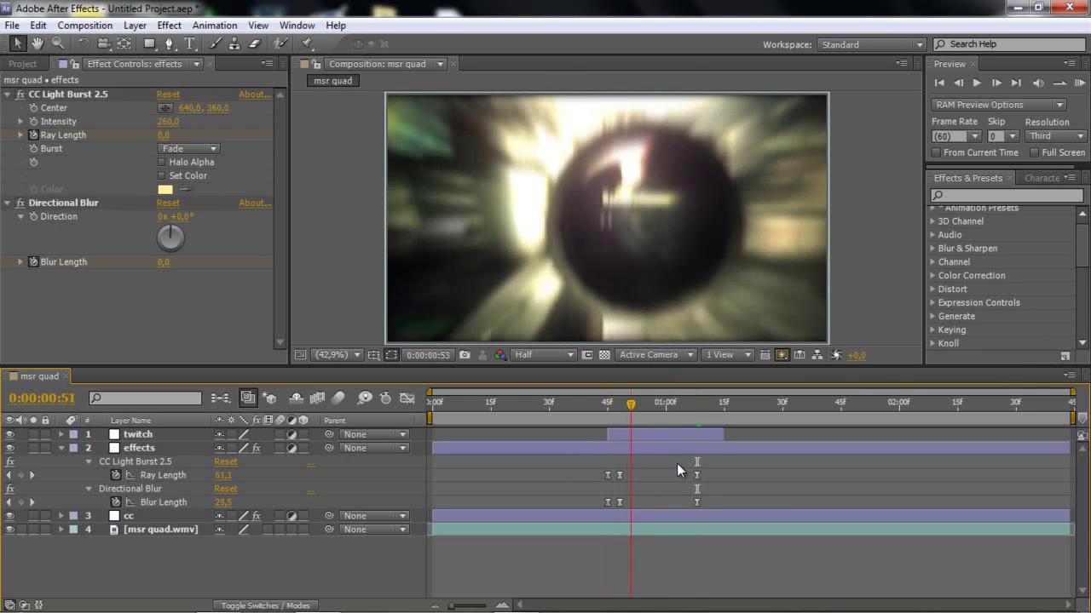
{"action": "key", "text": "Page_Down"}
{"action": "key", "text": "Page_Down"}
{"action": "key", "text": "Page_Down"}
{"action": "key", "text": "Page_Down"}
{"action": "key", "text": "Page_Down"}
{"action": "key", "text": "Page_Down"}
{"action": "key", "text": "Page_Up"}
{"action": "key", "text": "Page_Up"}
{"action": "key", "text": "Page_Up"}
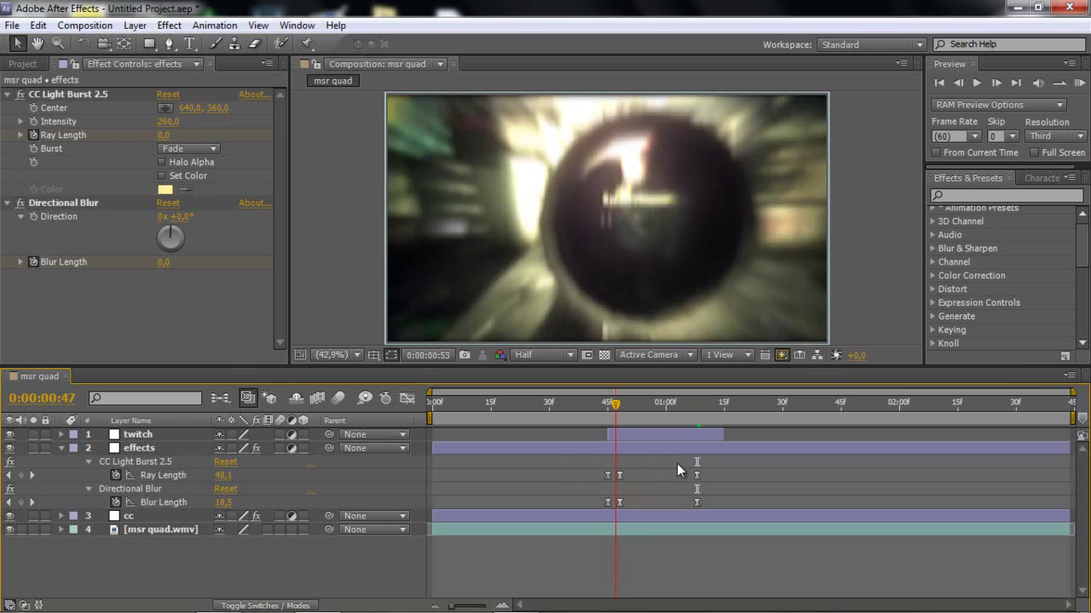
{"action": "key", "text": "Page_Up"}
{"action": "key", "text": "Page_Up"}
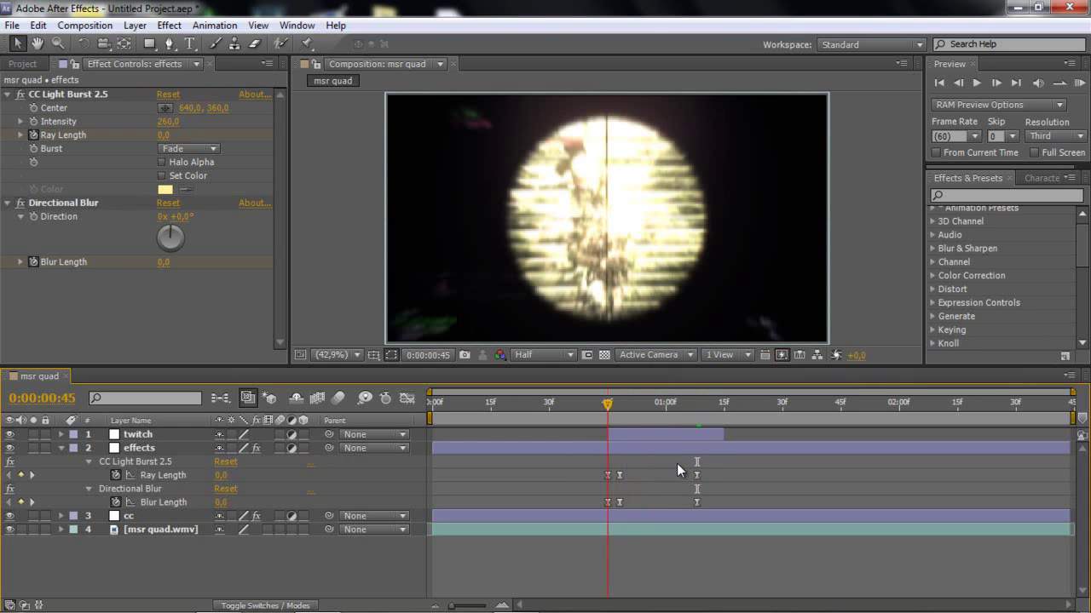
Step: At 0:00:00:45, search 'twitch' and apply Video Copilot Twitch to the twitch layer
{"action": "key", "text": "ctrl+Up"}
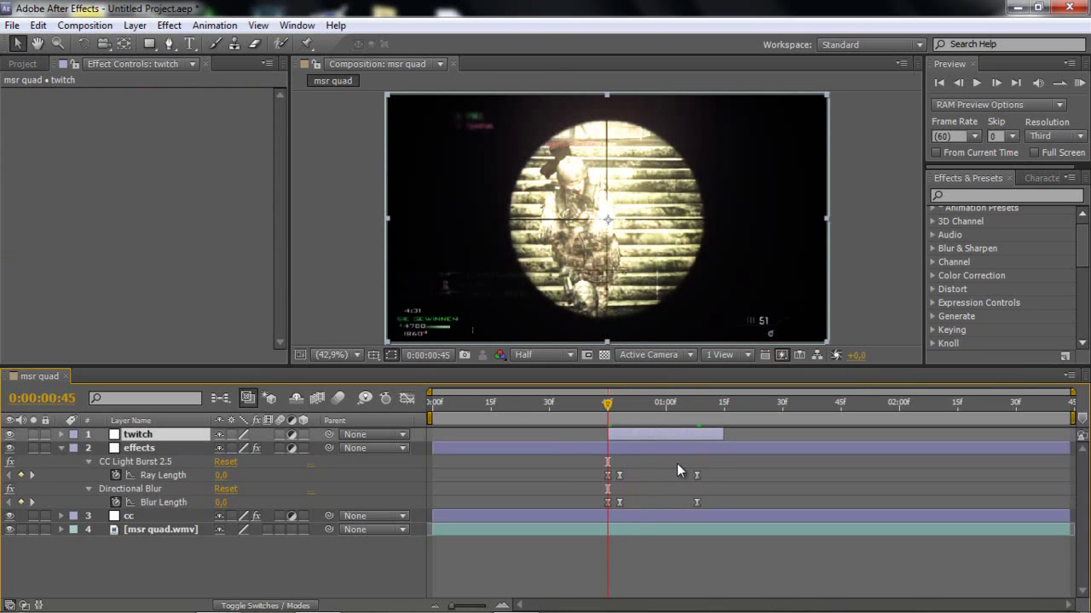
{"action": "key", "text": "ctrl+5"}
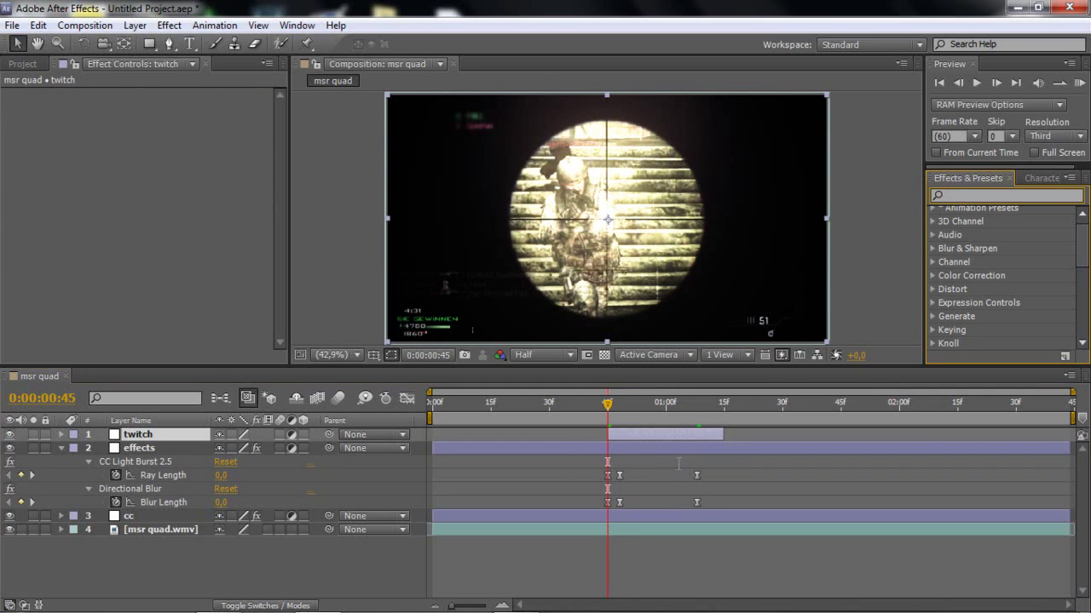
{"action": "type", "text": "twitch"}
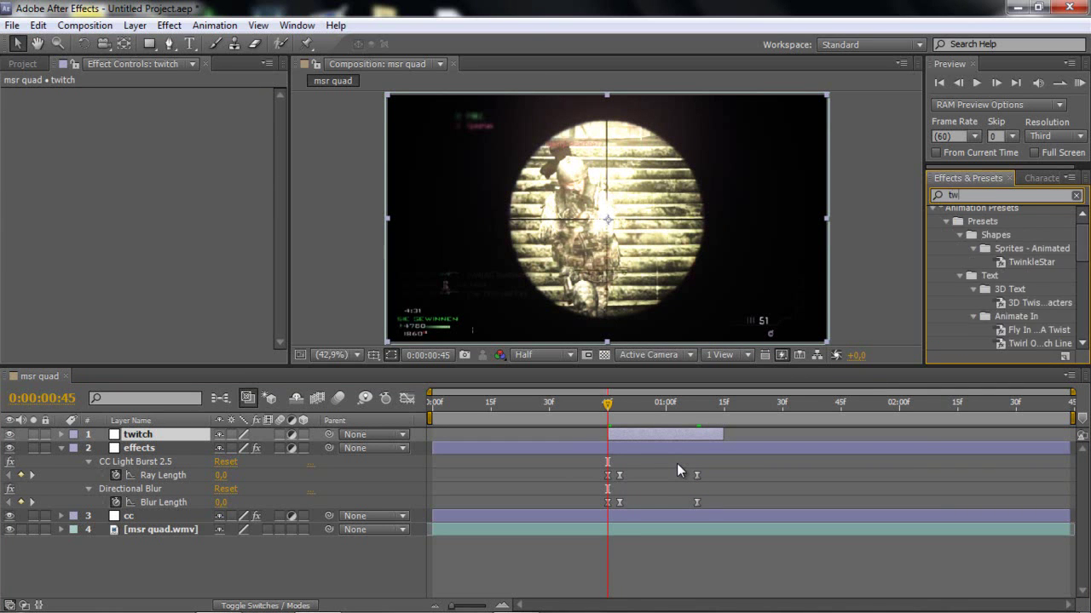
{"action": "key", "text": "BackSpace"}
{"action": "key", "text": "BackSpace"}
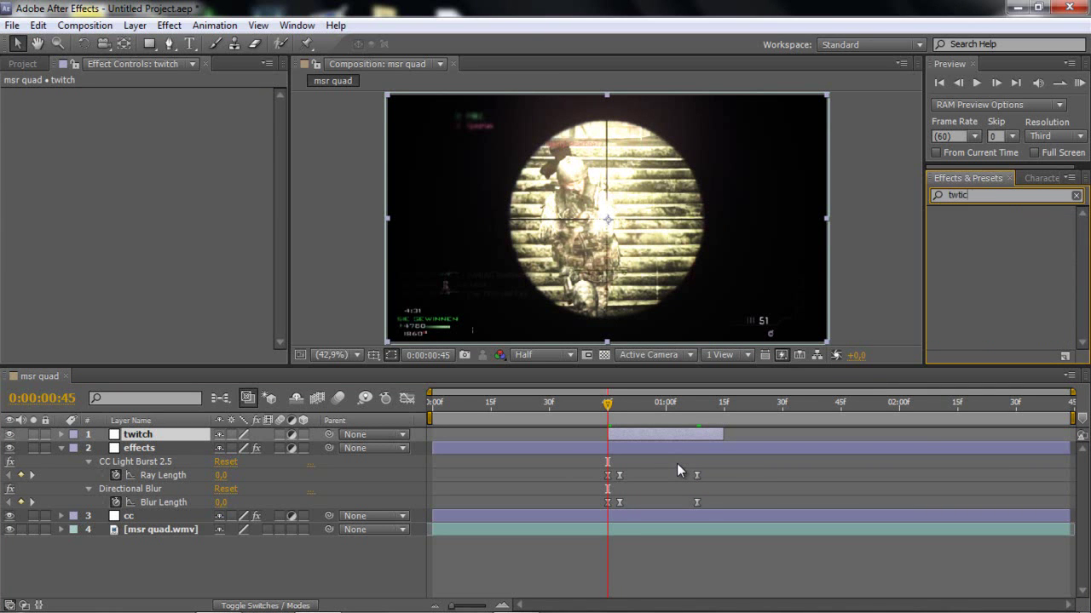
{"action": "key", "text": "BackSpace"}
{"action": "key", "text": "BackSpace"}
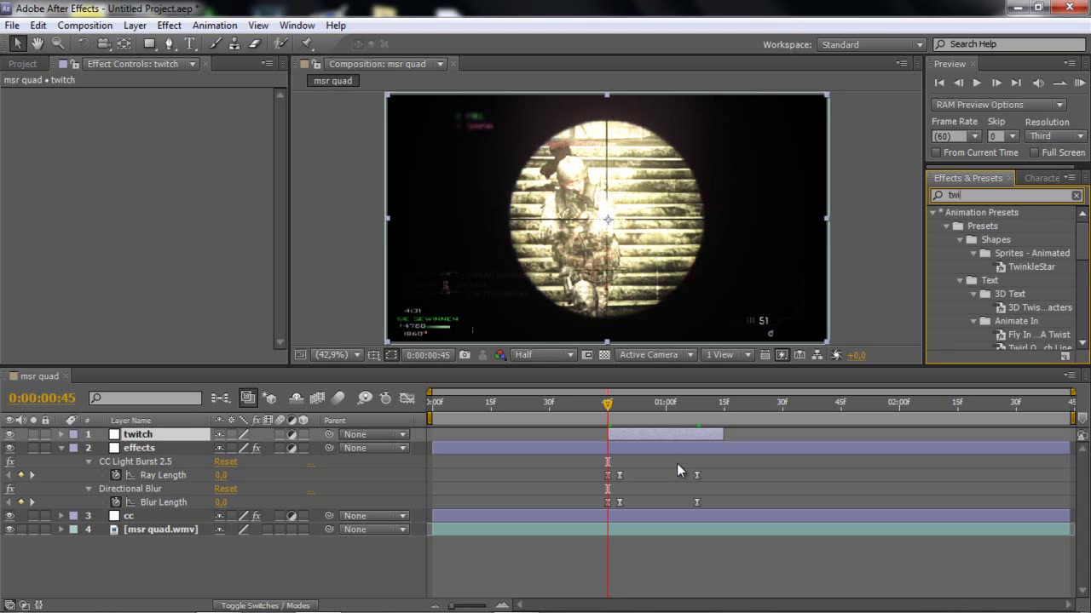
{"action": "type", "text": "tch"}
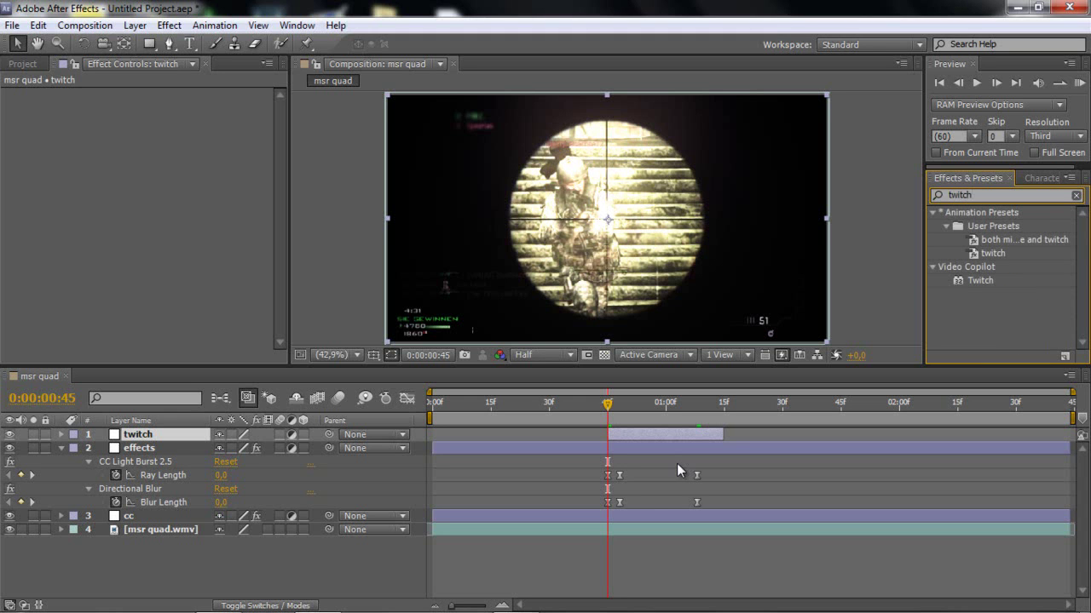
{"action": "key", "text": "Return"}
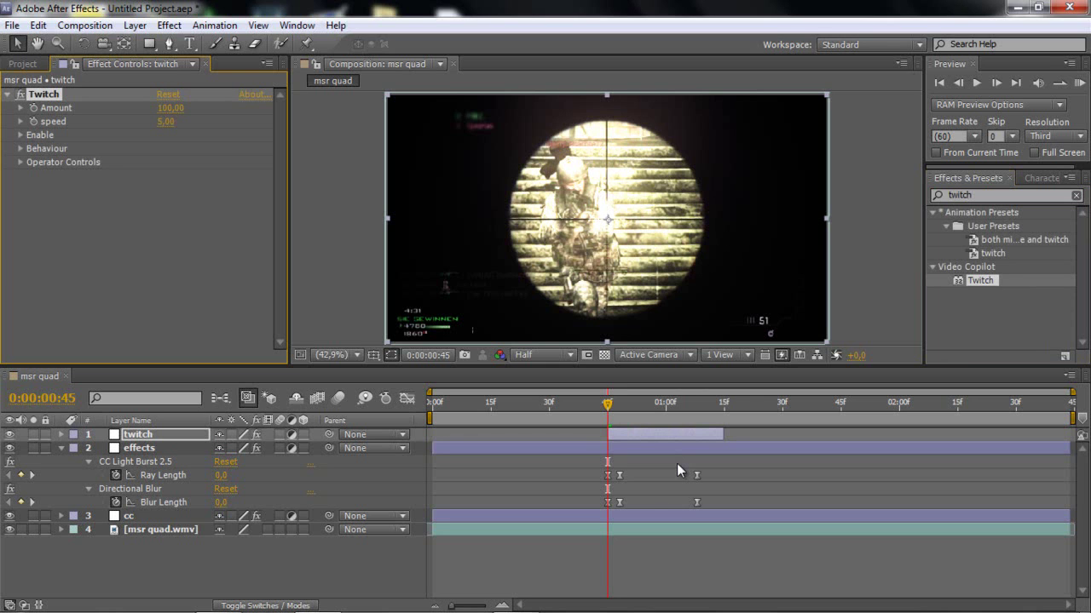
Step: Enable Twitch's Slide and Light options
{"action": "left_click", "coordinate": [20, 134]}
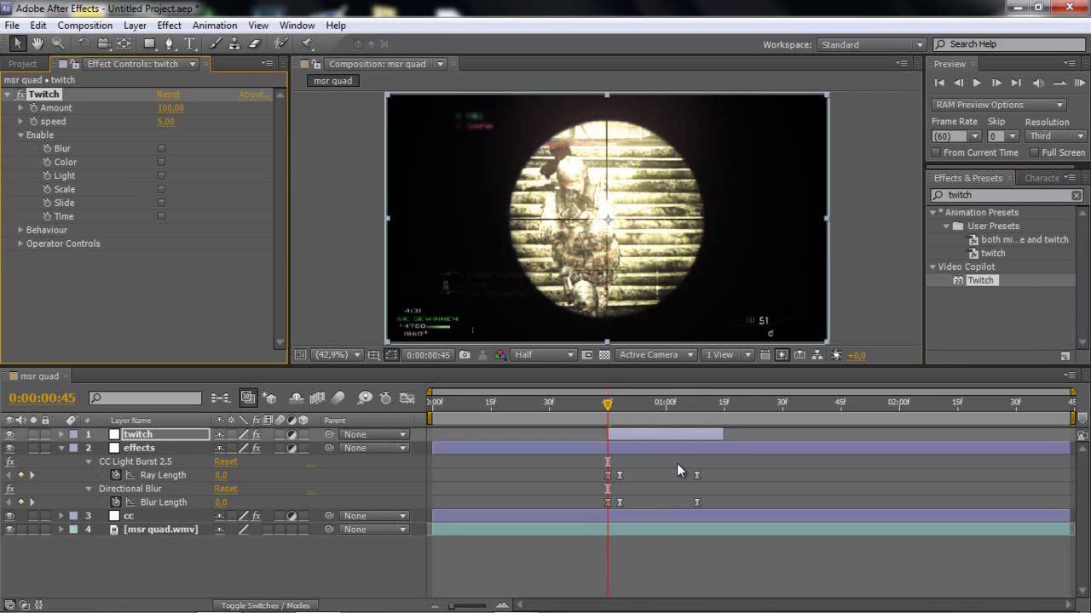
{"action": "left_click", "coordinate": [161, 203]}
{"action": "left_click", "coordinate": [161, 176]}
{"action": "left_click", "coordinate": [20, 135]}
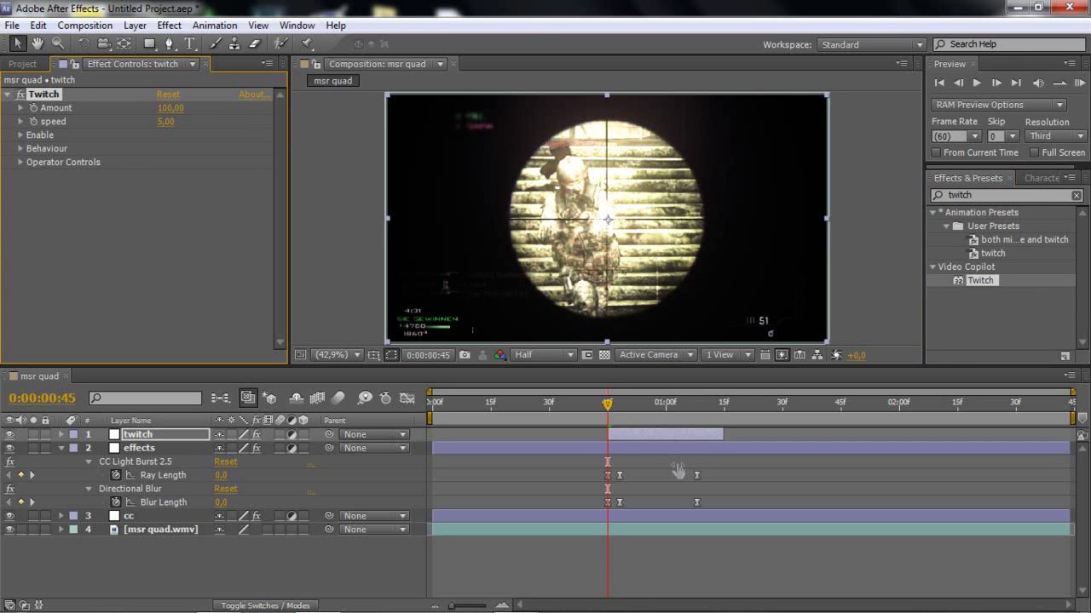
Step: Set the Twitch Amount to 0 and the speed to 25
{"action": "left_click", "coordinate": [170, 108]}
{"action": "type", "text": "0"}
{"action": "key", "text": "Return"}
{"action": "key", "text": "Tab"}
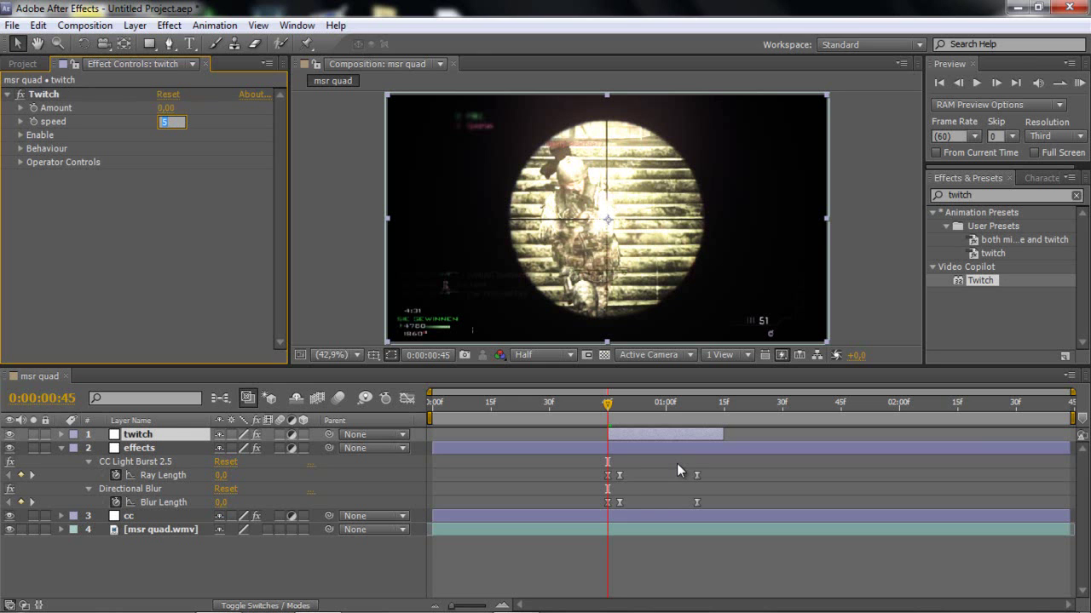
{"action": "type", "text": "2"}
{"action": "type", "text": "5"}
{"action": "key", "text": "Return"}
Step: Set the Twitch Amount to 23 at frame 48
{"action": "key", "text": "Page_Down"}
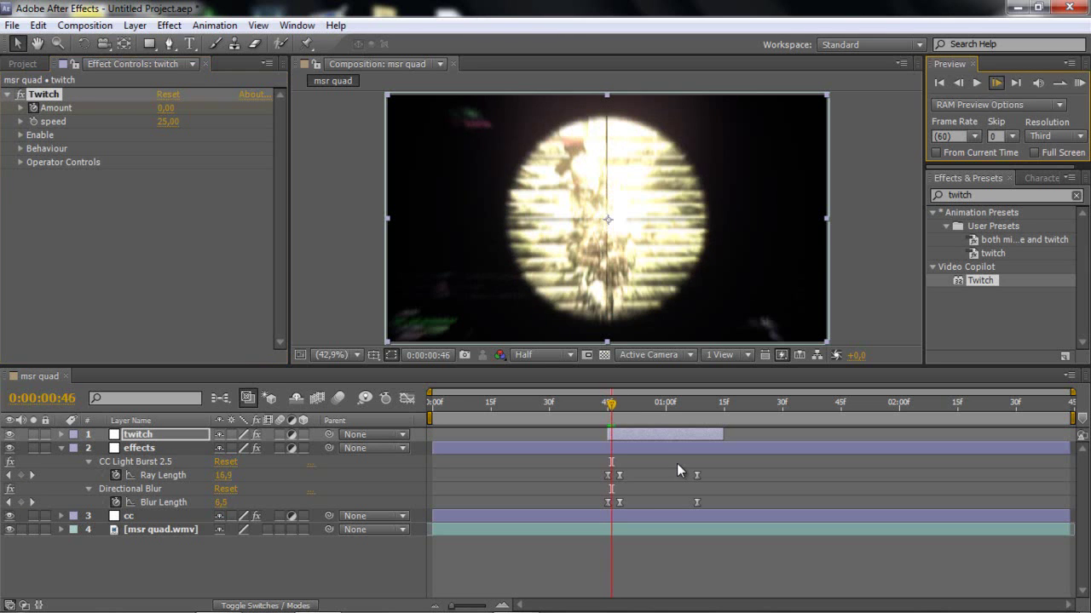
{"action": "key", "text": "Page_Down"}
{"action": "key", "text": "Page_Down"}
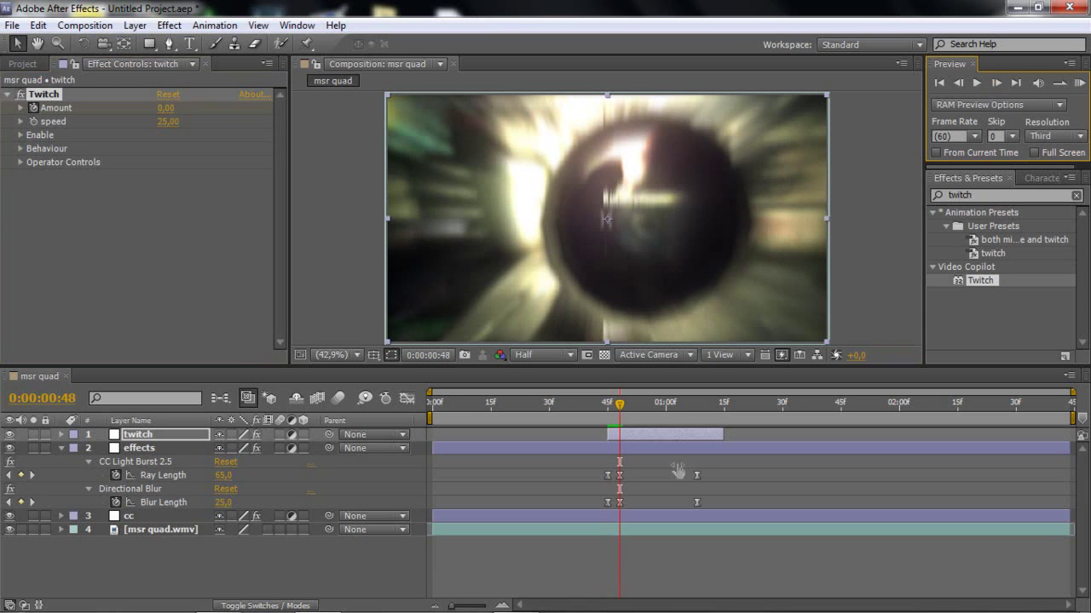
{"action": "left_click", "coordinate": [165, 108]}
{"action": "type", "text": "2"}
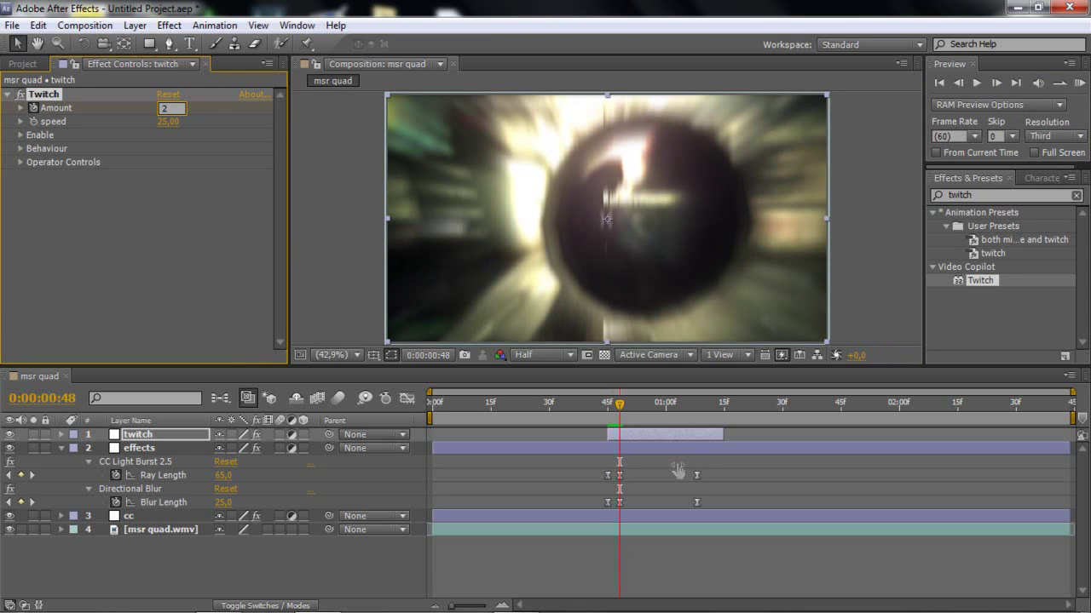
{"action": "type", "text": "3"}
{"action": "key", "text": "Return"}
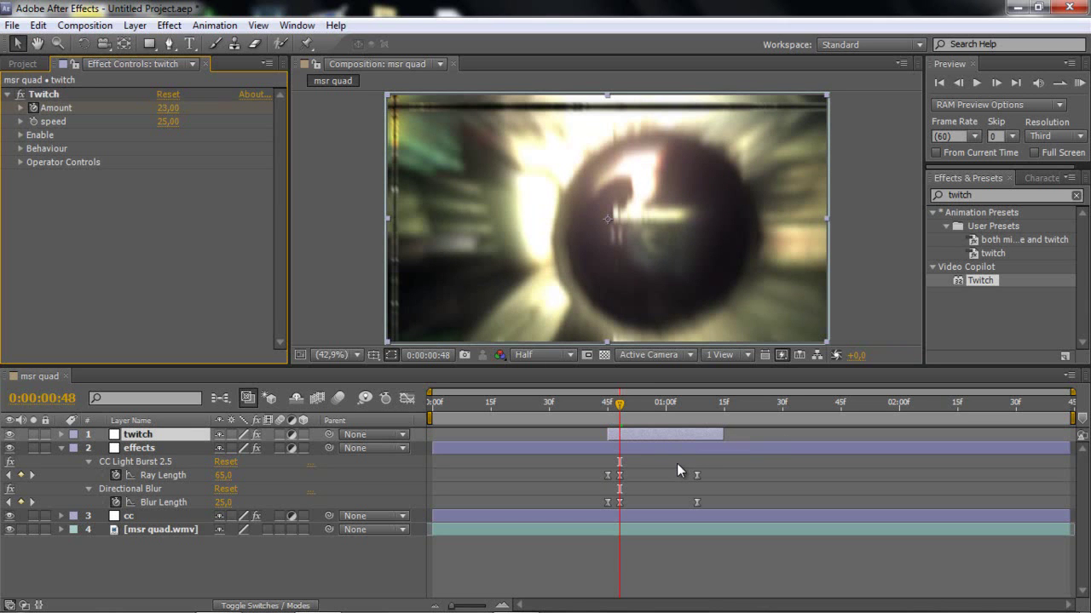
Step: Add a Twitch Amount keyframe of 23 at 0:00:01:05 to hold the shake
{"action": "key", "text": "k"}
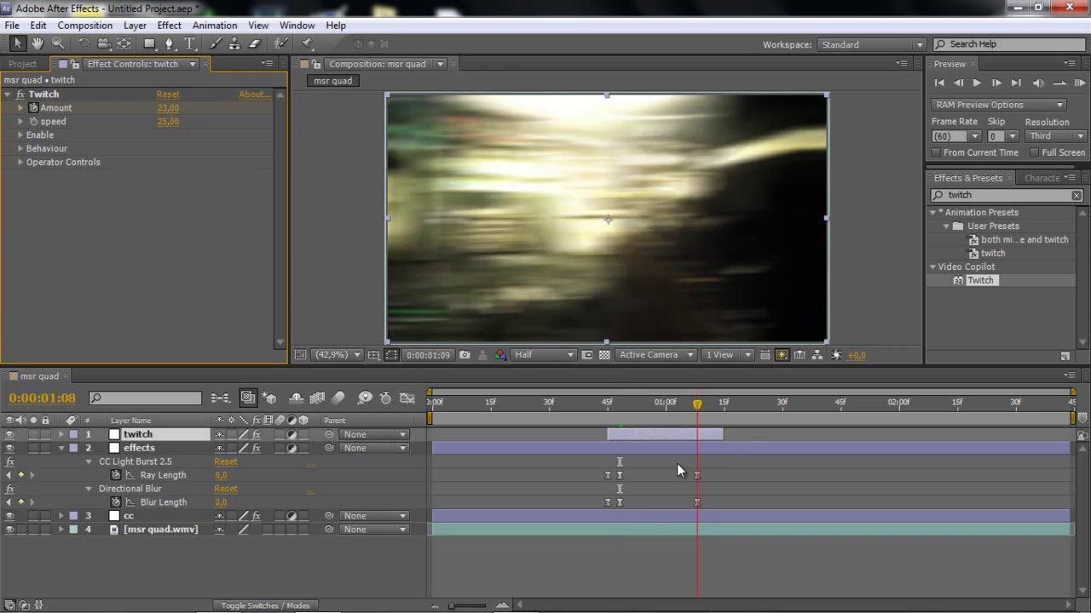
{"action": "key", "text": "Page_Down"}
{"action": "key", "text": "Page_Down"}
{"action": "key", "text": "Page_Down"}
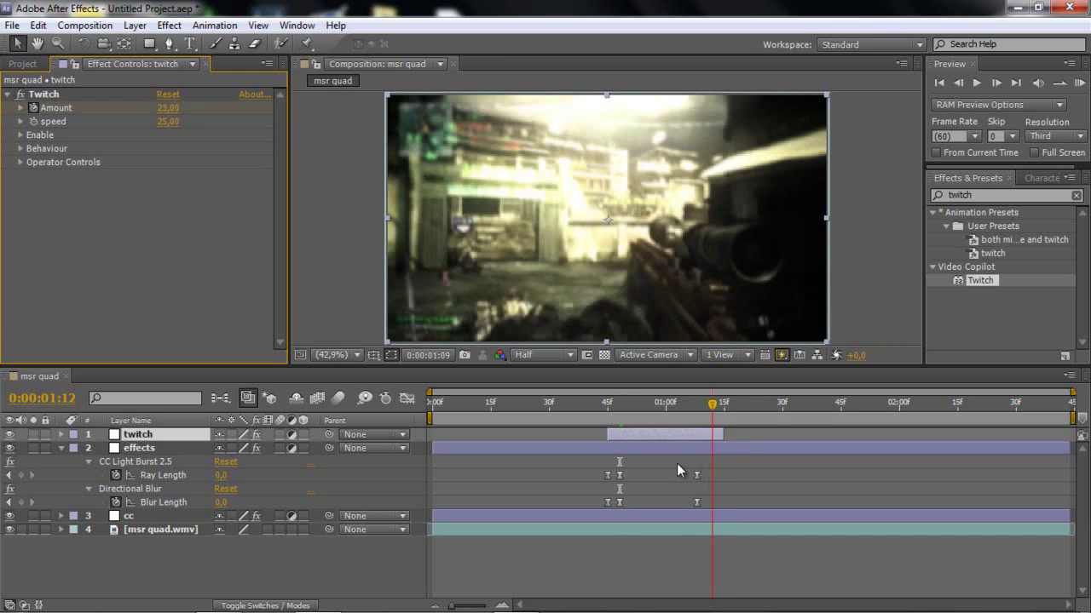
{"action": "key", "text": "Page_Up"}
{"action": "key", "text": "Page_Up"}
{"action": "key", "text": "Page_Up"}
{"action": "key", "text": "Page_Up"}
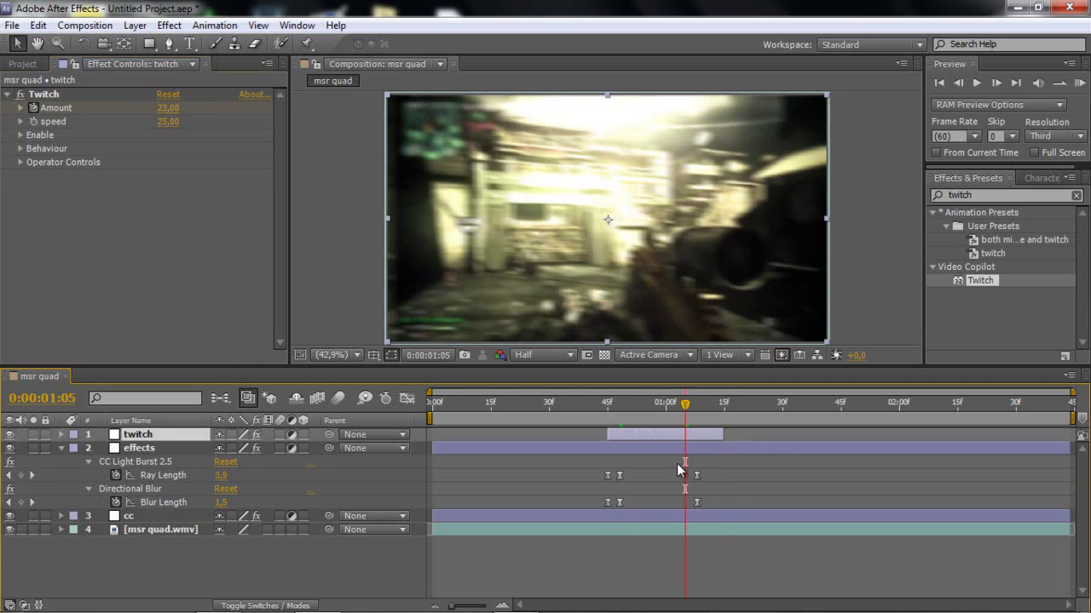
{"action": "left_click", "coordinate": [679, 462]}
{"action": "type", "text": "0"}
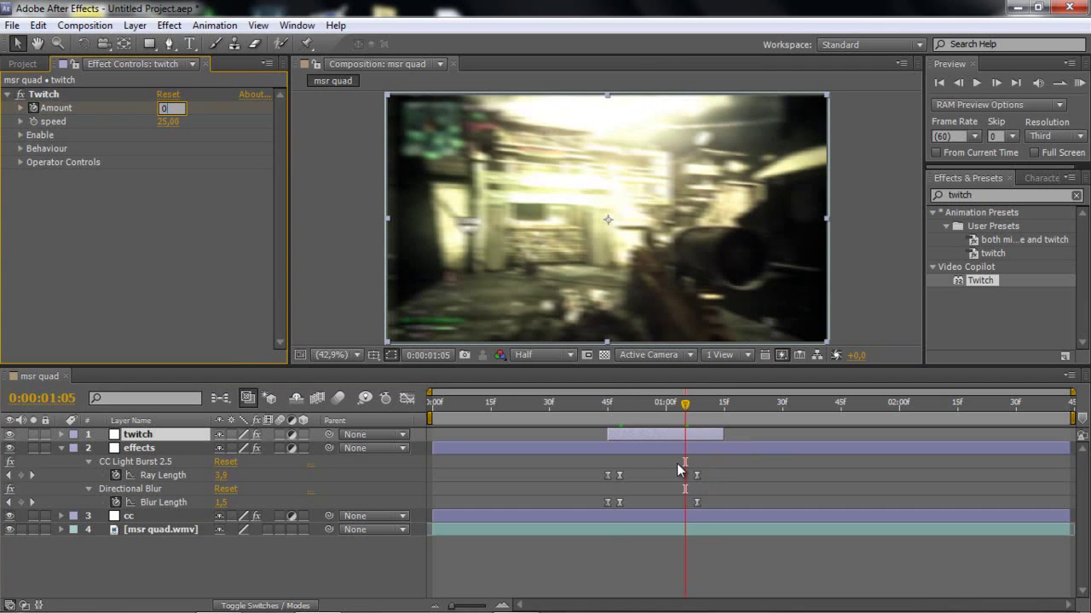
{"action": "key", "text": "ctrl+a"}
{"action": "type", "text": "2"}
{"action": "type", "text": "3"}
{"action": "key", "text": "Return"}
Step: Reveal the Amount keyframes and drop Twitch Amount to 0 at 0:00:01:14
{"action": "key", "text": "u"}
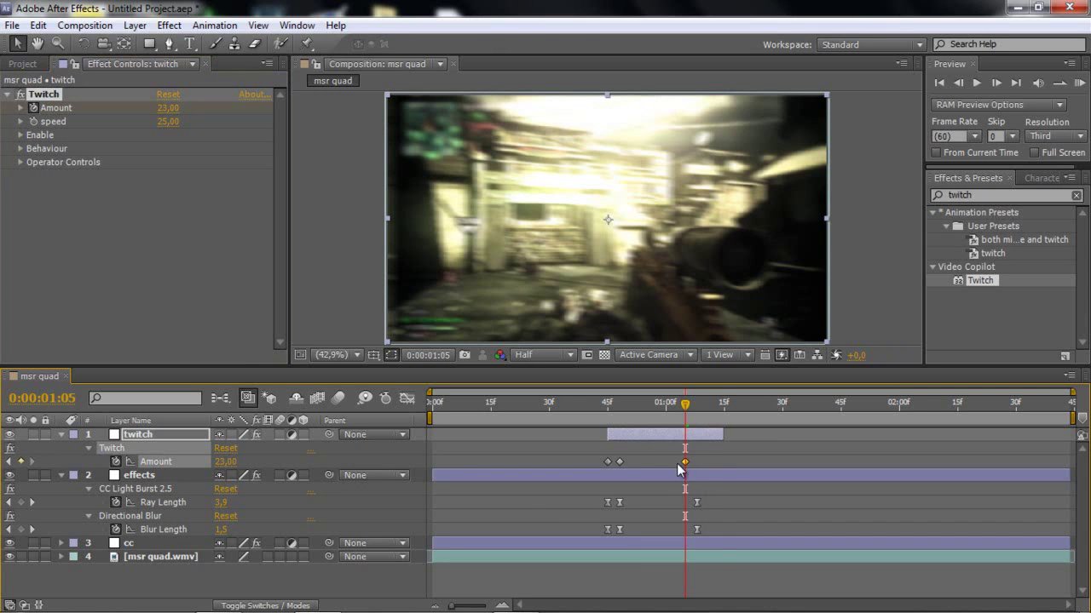
{"action": "key", "text": "shift+Page_Down"}
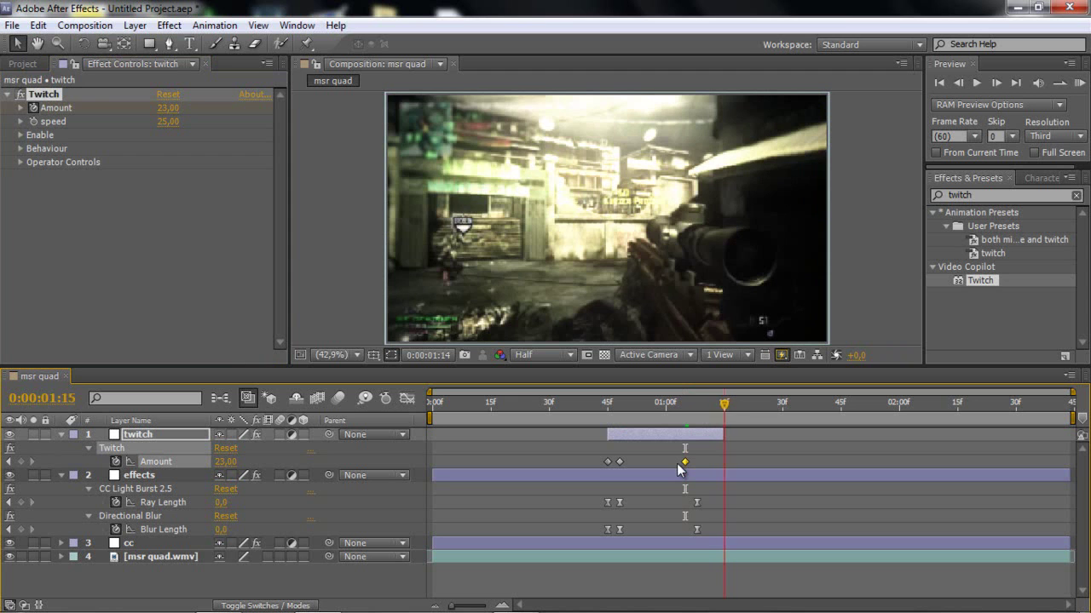
{"action": "key", "text": "Page_Up"}
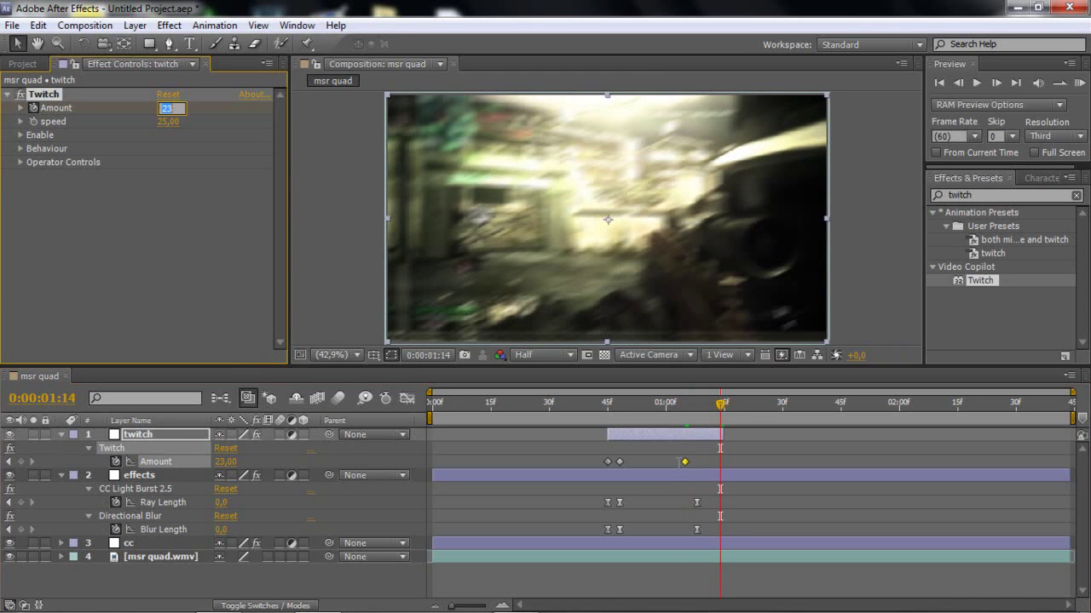
{"action": "type", "text": "0"}
{"action": "key", "text": "Return"}
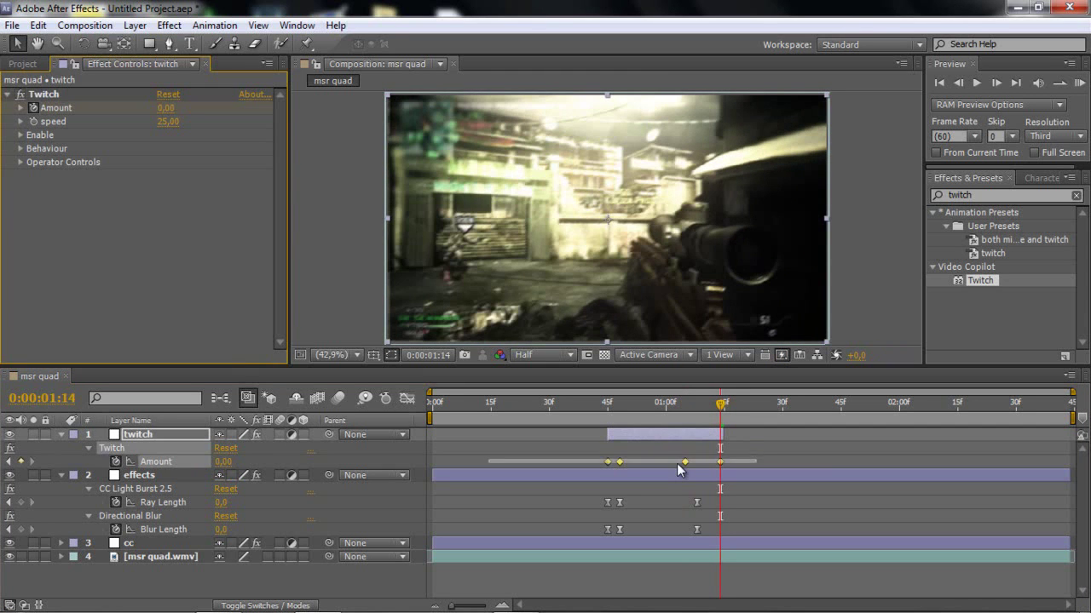
Step: Apply Easy Ease to the Twitch Amount keyframes and play back the eased shake
{"action": "left_click", "coordinate": [677, 463]}
{"action": "right_click", "coordinate": [677, 463]}
{"action": "mouse_move", "coordinate": [685, 449]}
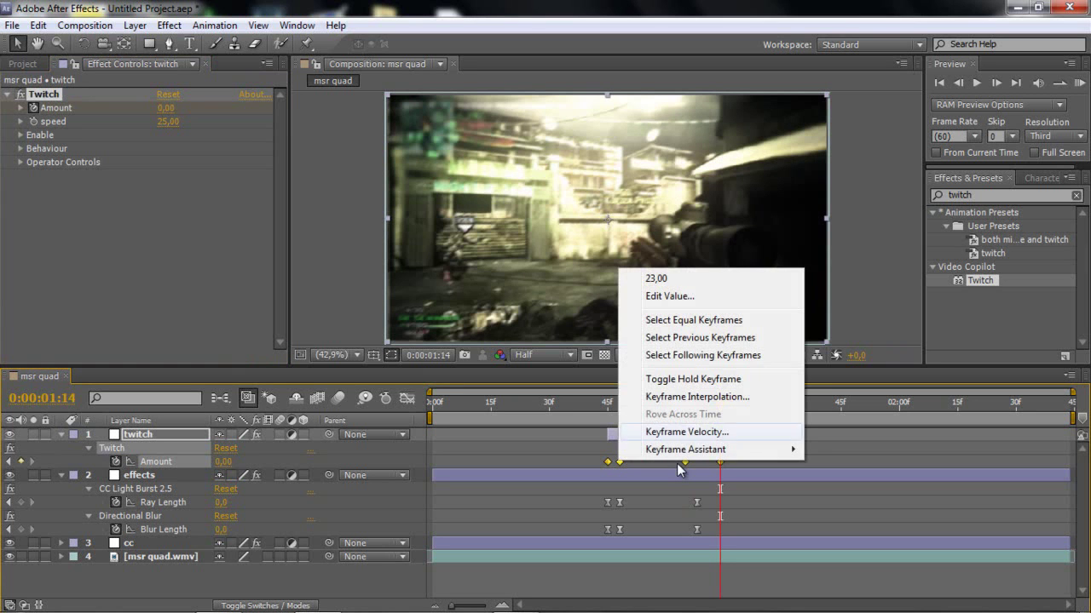
{"action": "key", "text": "Up"}
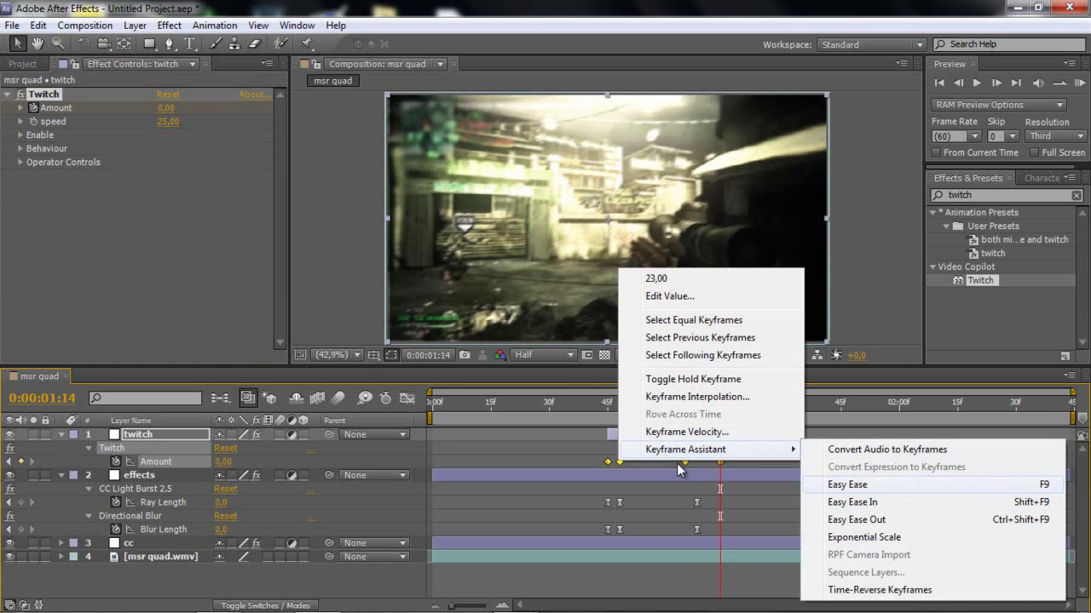
{"action": "key", "text": "Return"}
{"action": "key", "text": "i"}
{"action": "key", "text": "space"}
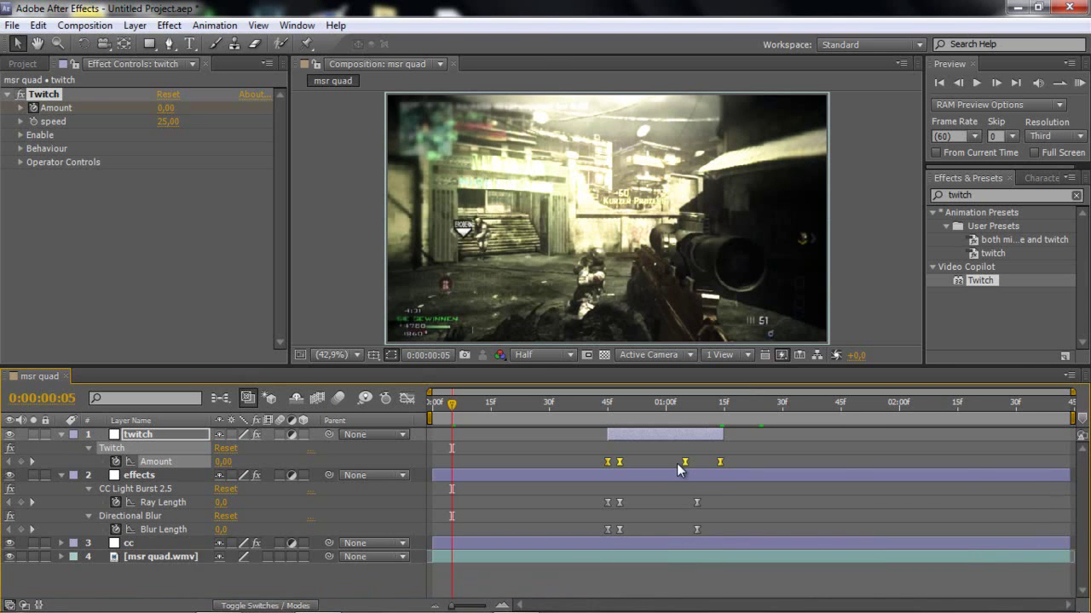
Step: Collapse both layers, set the work area to 0:00–1:30, and RAM-preview it
{"action": "key", "text": "u"}
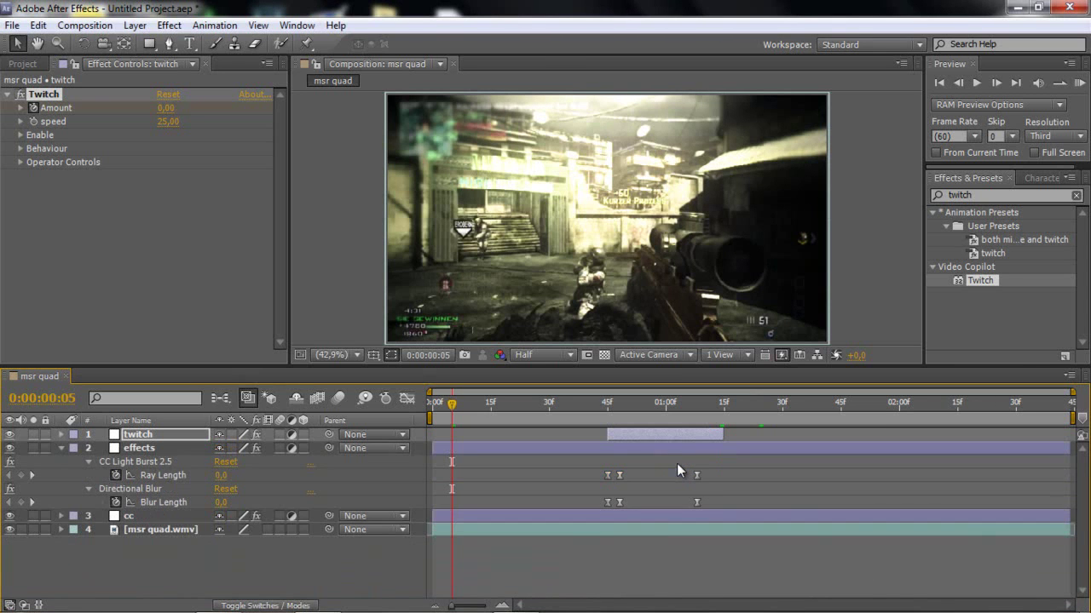
{"action": "key", "text": "u"}
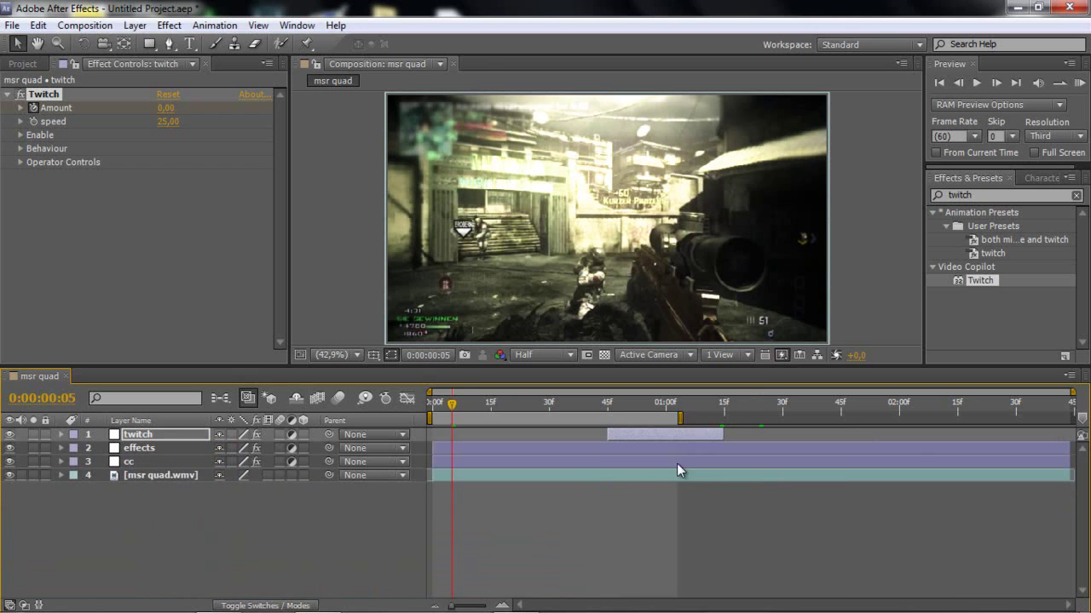
{"action": "left_click_drag", "start_coordinate": [553, 417], "coordinate": [667, 417]}
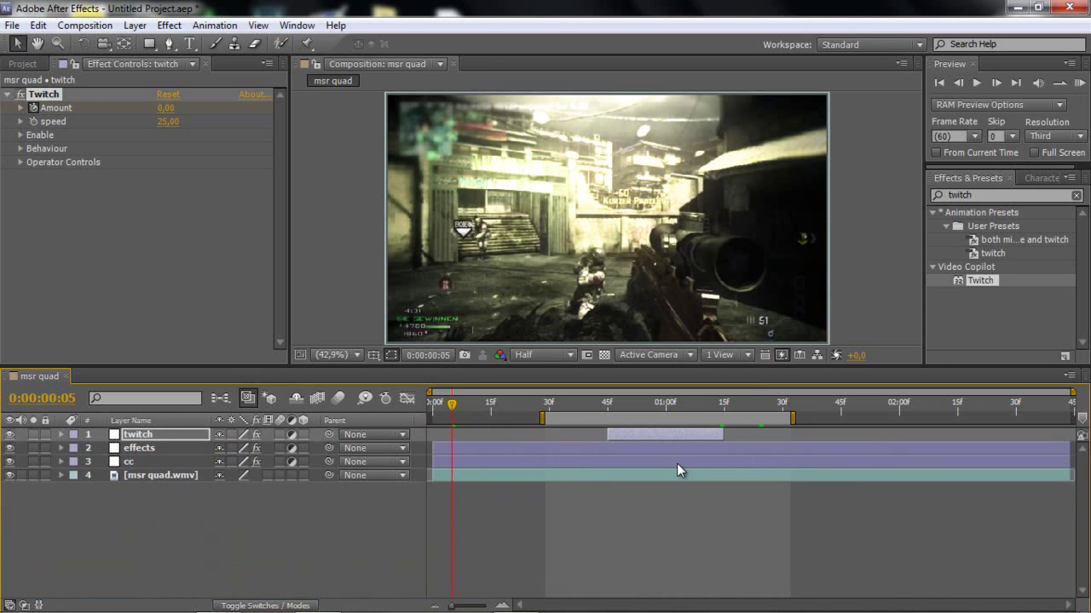
{"action": "left_click_drag", "start_coordinate": [542, 418], "coordinate": [430, 418]}
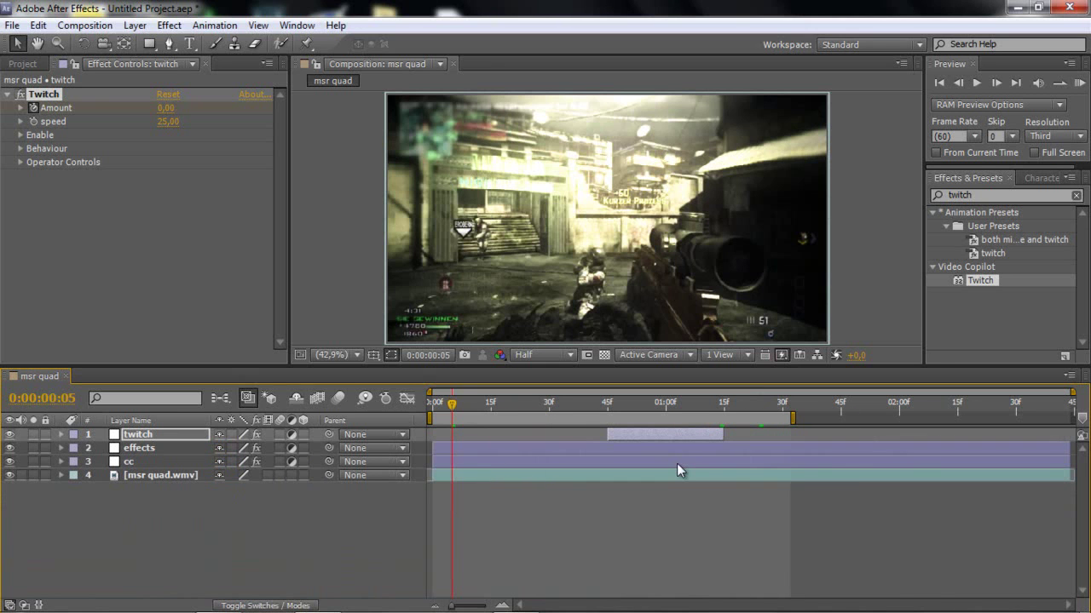
{"action": "key", "text": "KP_0"}
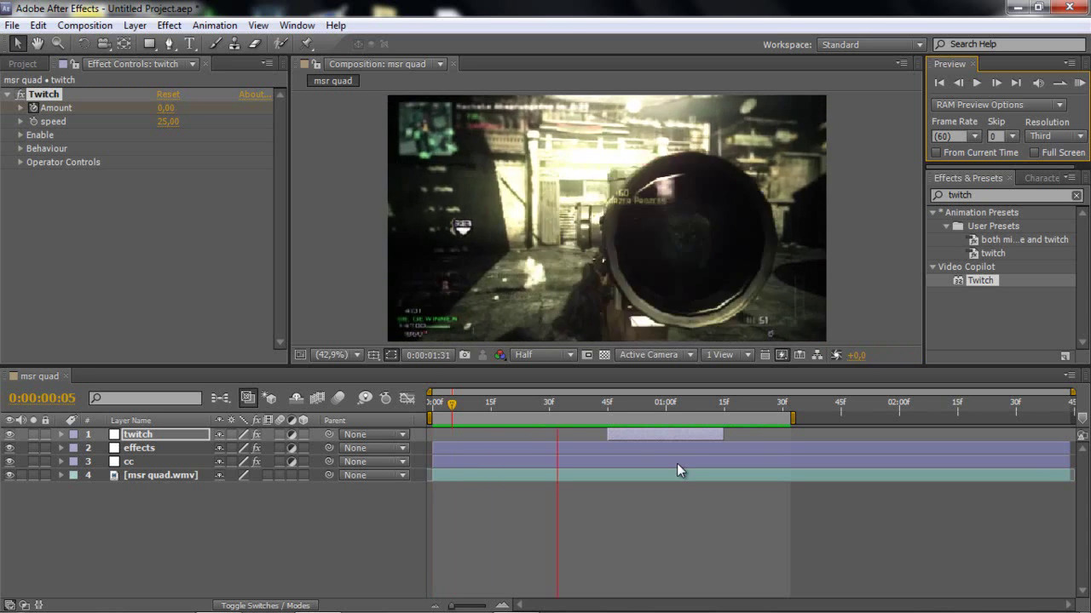
{"action": "key", "text": "space"}
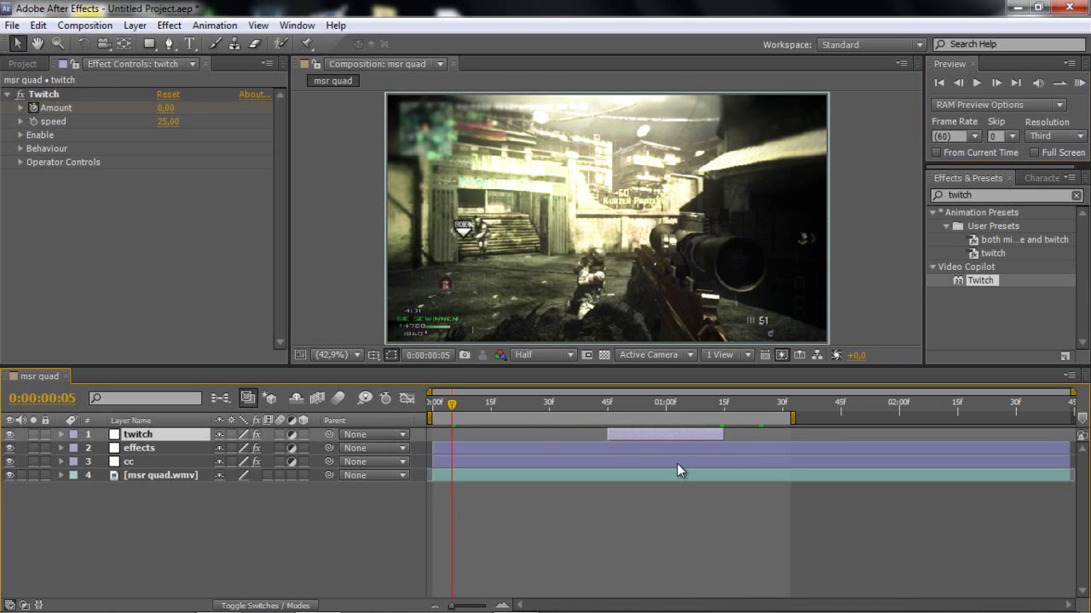
Step: Check the Twitch Amount keyframes, then RAM-preview the shot with Twitch speed at 20
{"action": "key", "text": "u"}
{"action": "left_click", "coordinate": [680, 464]}
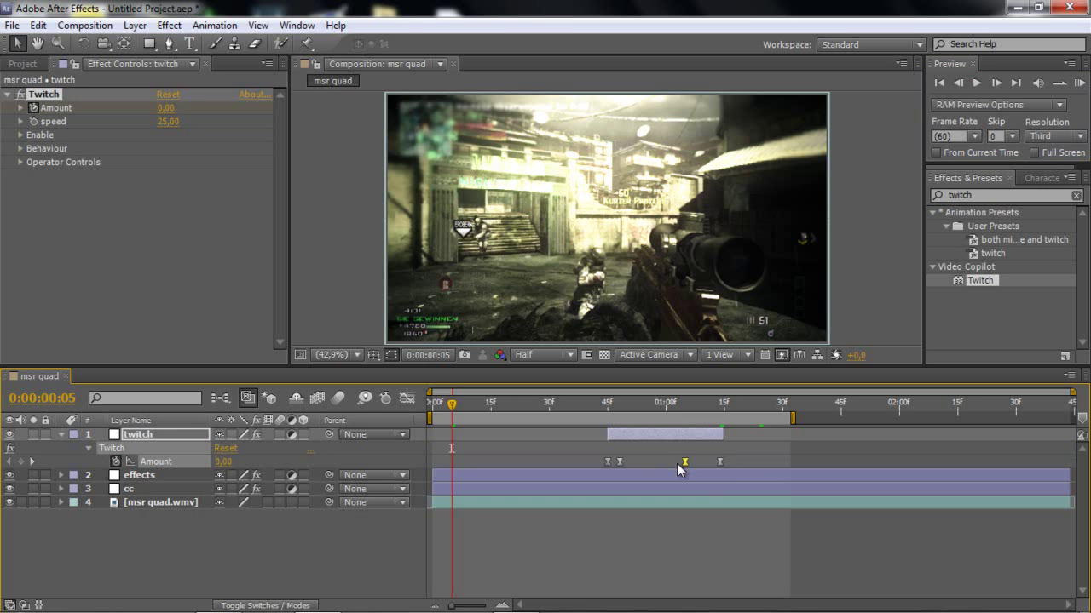
{"action": "left_click", "coordinate": [679, 467]}
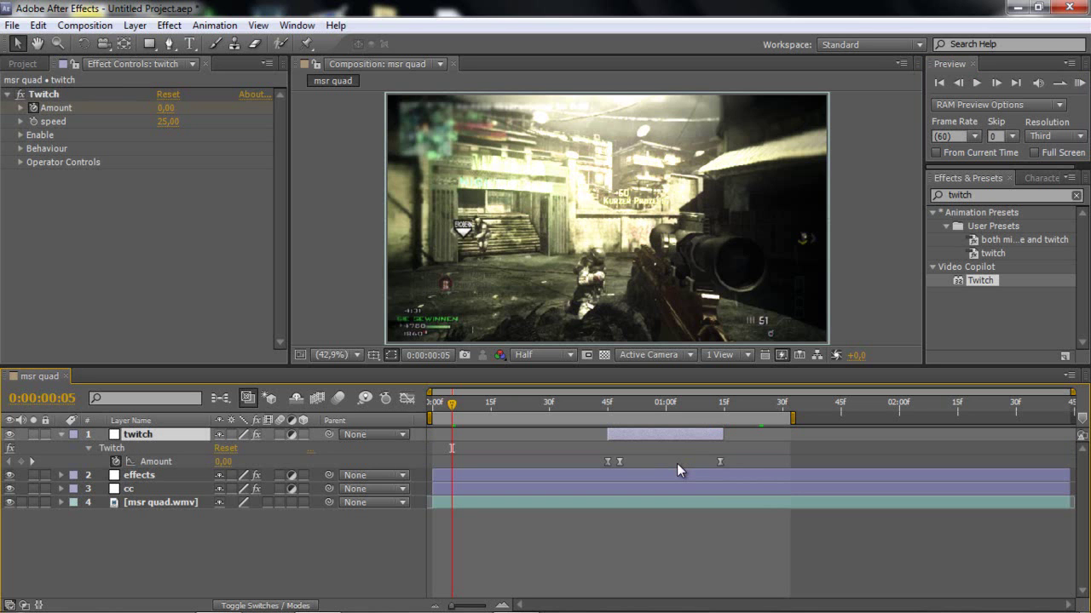
{"action": "key", "text": "u"}
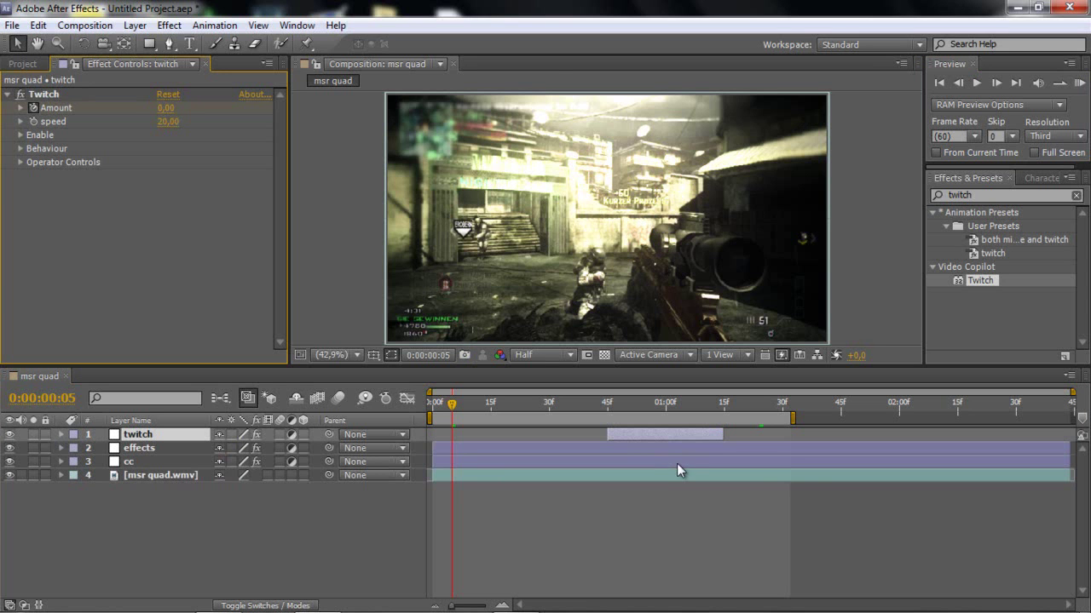
{"action": "key", "text": "KP_0"}
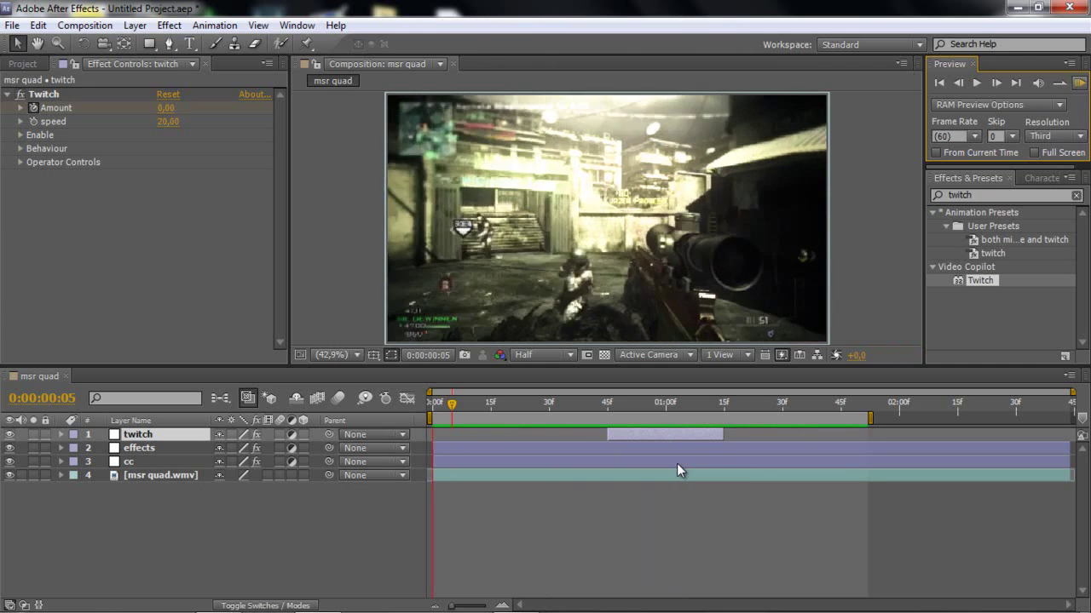
{"action": "key", "text": "space"}
Step: Raise the Twitch Amount at frame 48 to 30 and preview the stronger shake
{"action": "key", "text": "i"}
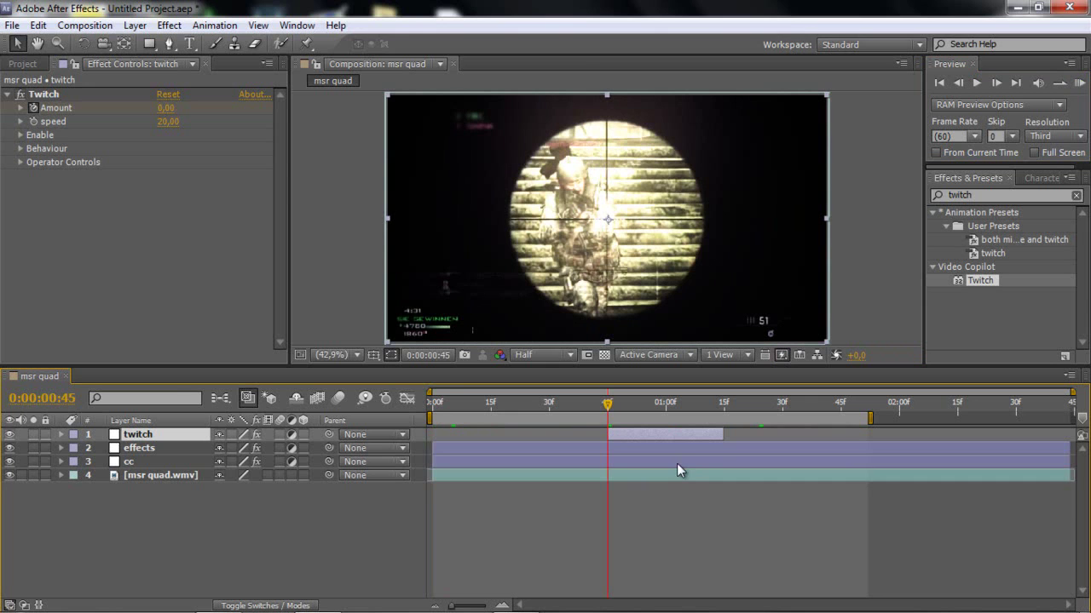
{"action": "key", "text": "u"}
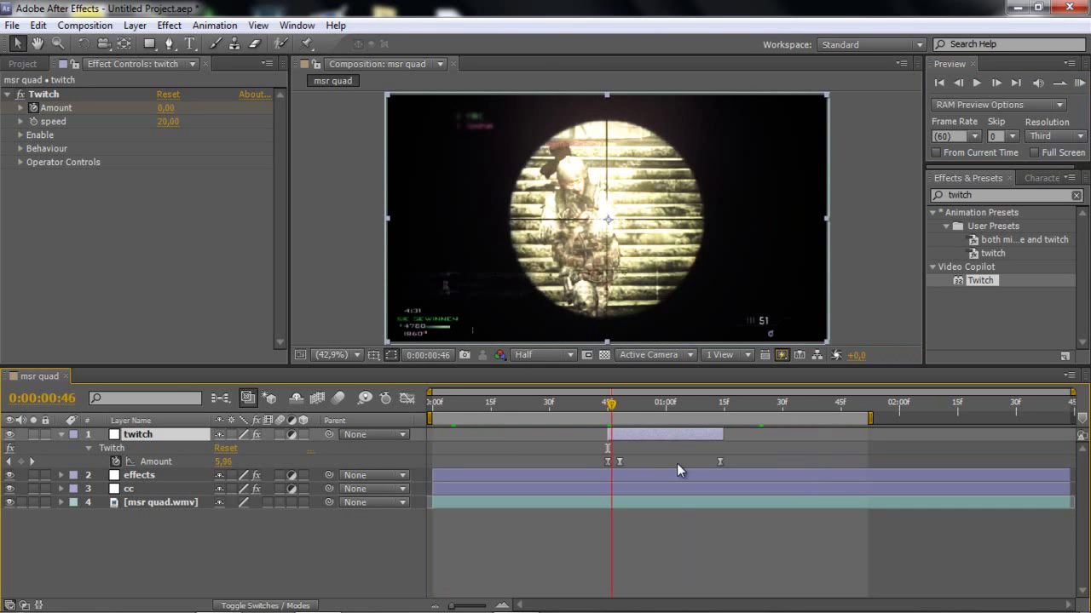
{"action": "key", "text": "Page_Down"}
{"action": "key", "text": "Page_Down"}
{"action": "left_click", "coordinate": [168, 108]}
{"action": "type", "text": "30"}
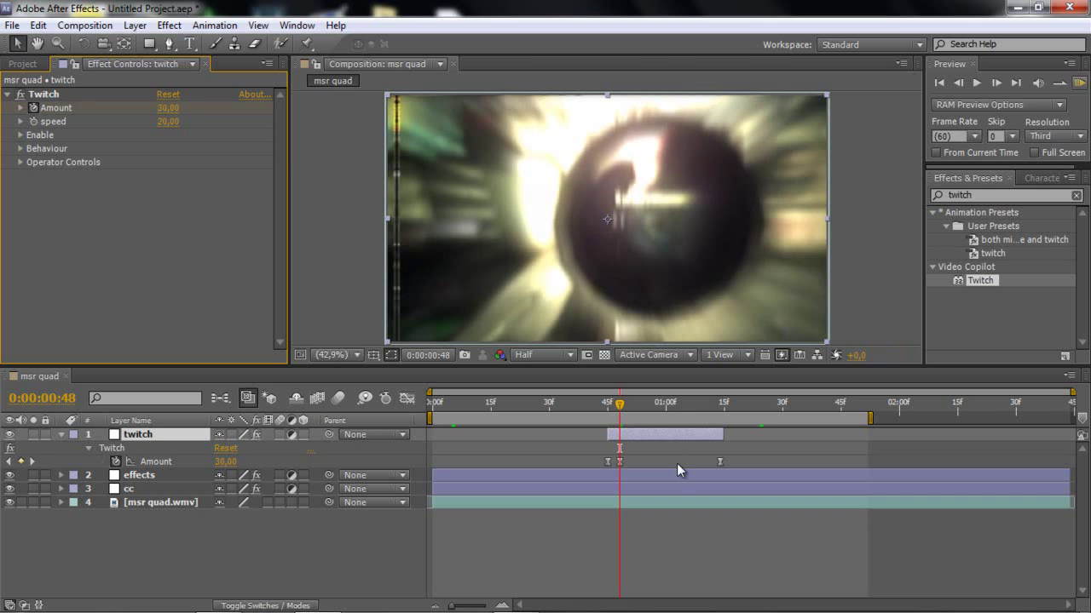
{"action": "key", "text": "space"}
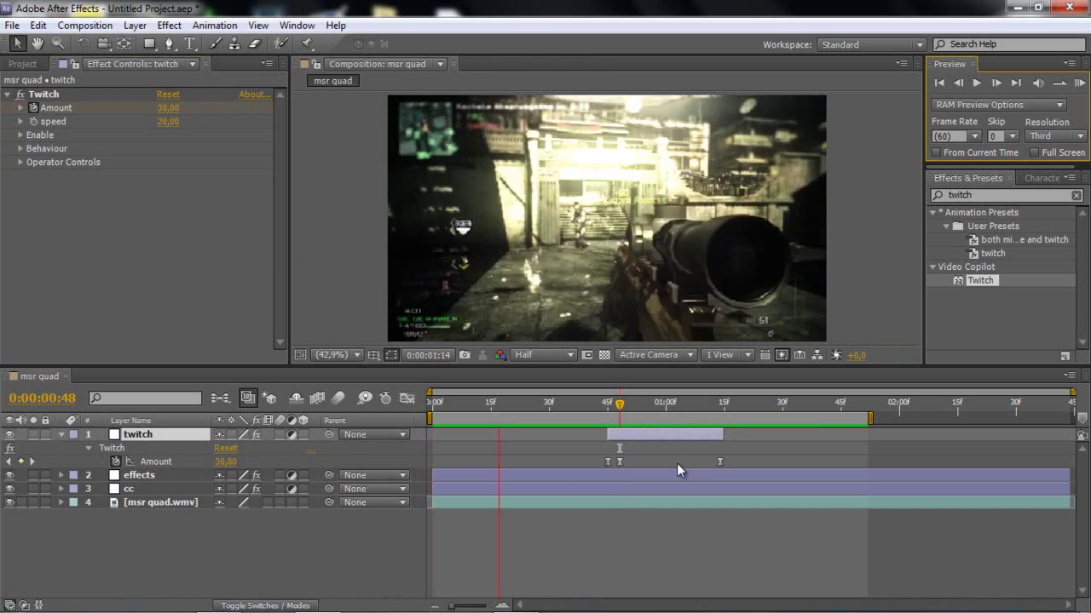
{"action": "key", "text": "space"}
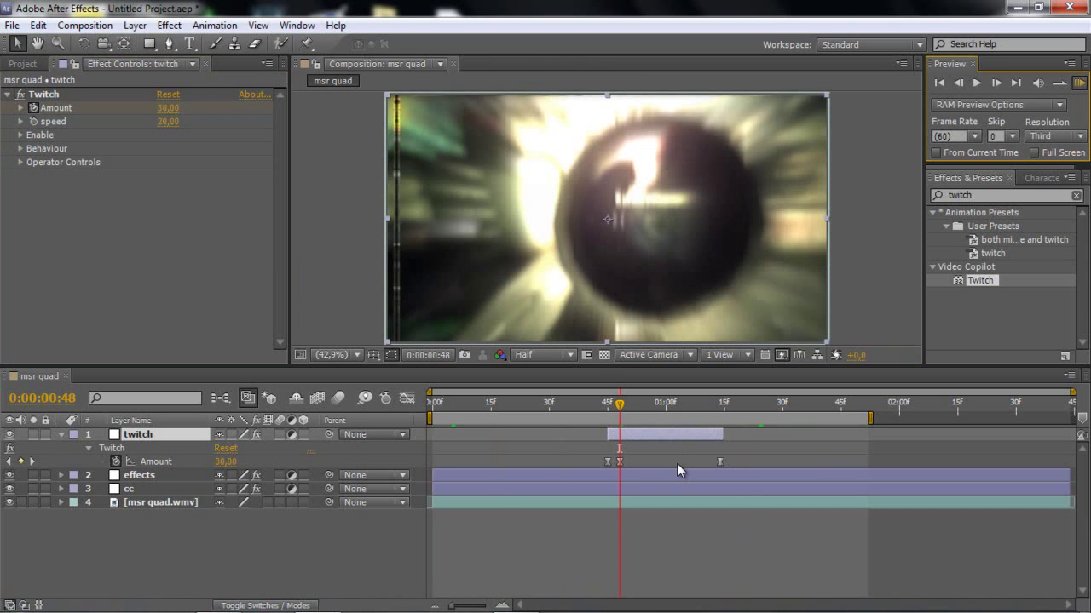